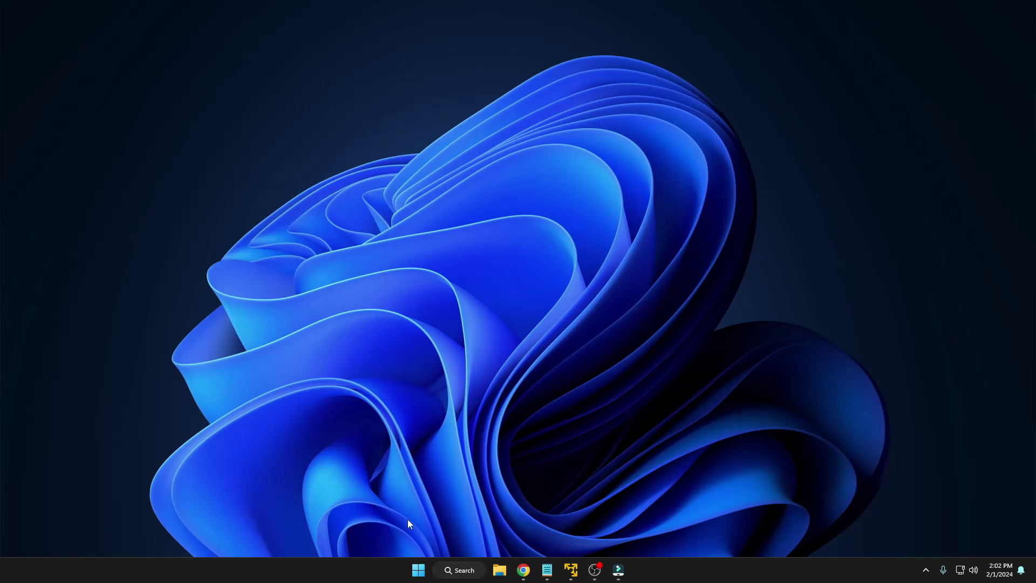
Open Task Manager and go to the detailed entry of the Wondershare Filmora 11 process.
right_click(418, 569)
click(425, 435)
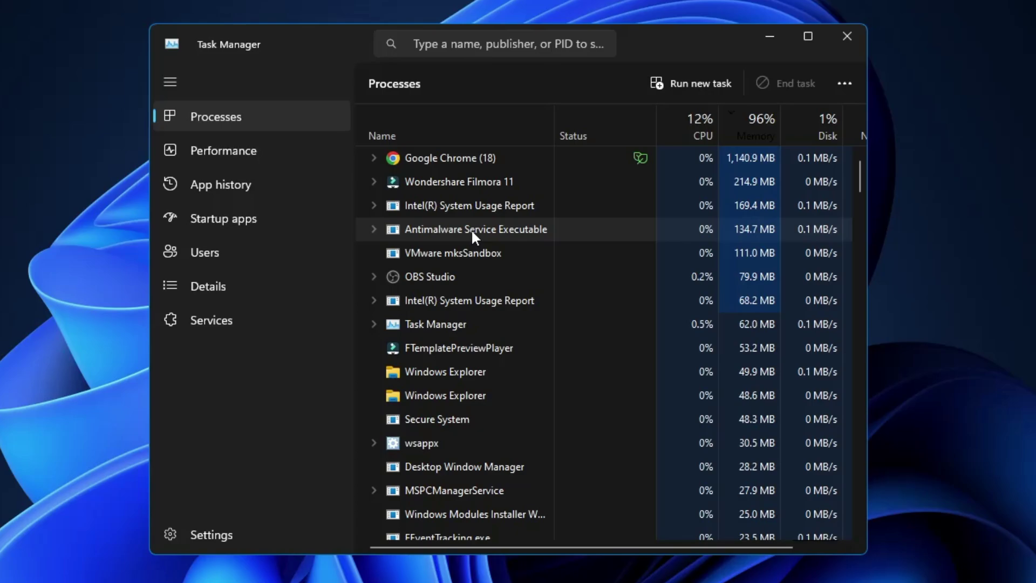
click(459, 182)
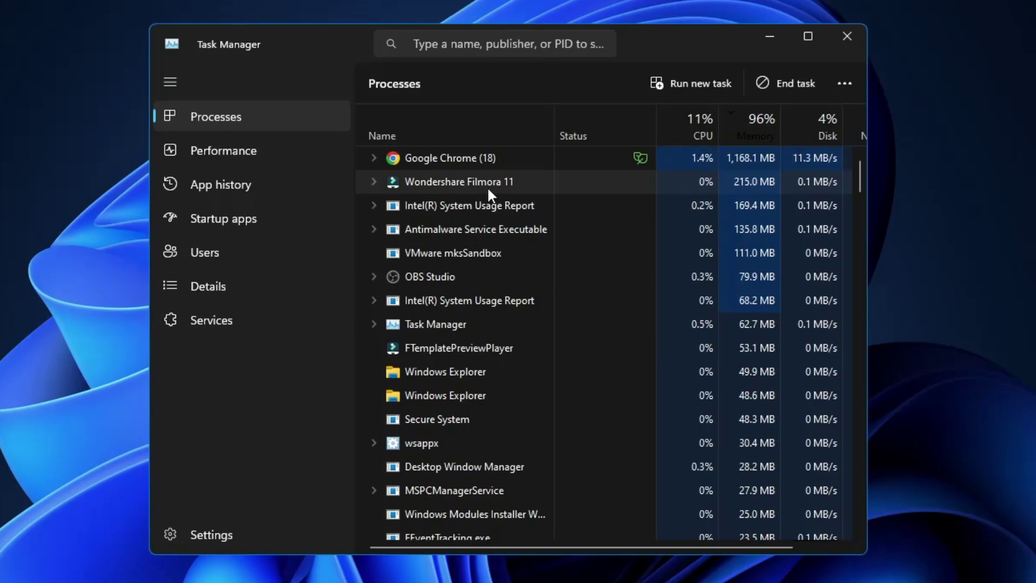
right_click(482, 181)
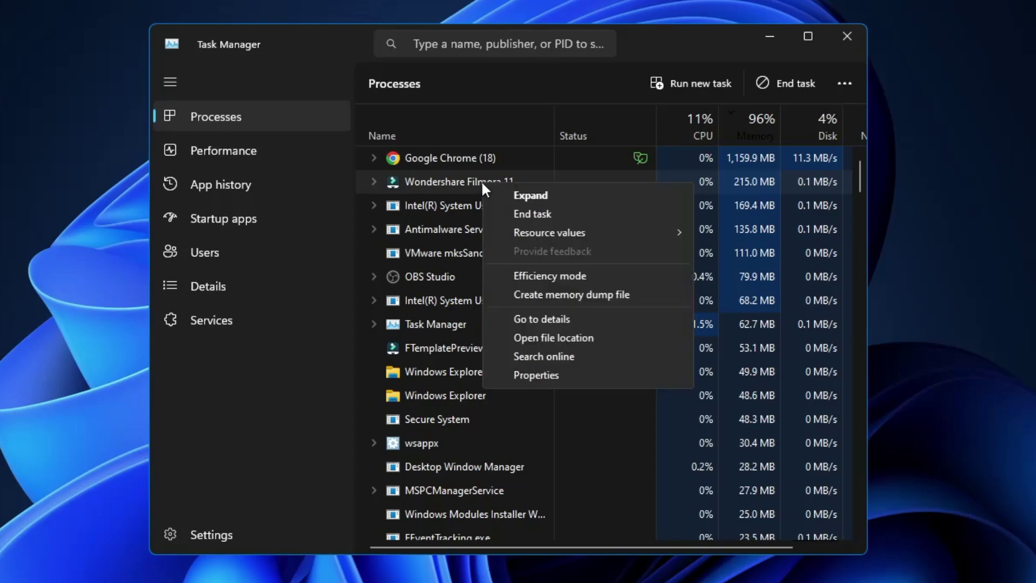
click(538, 319)
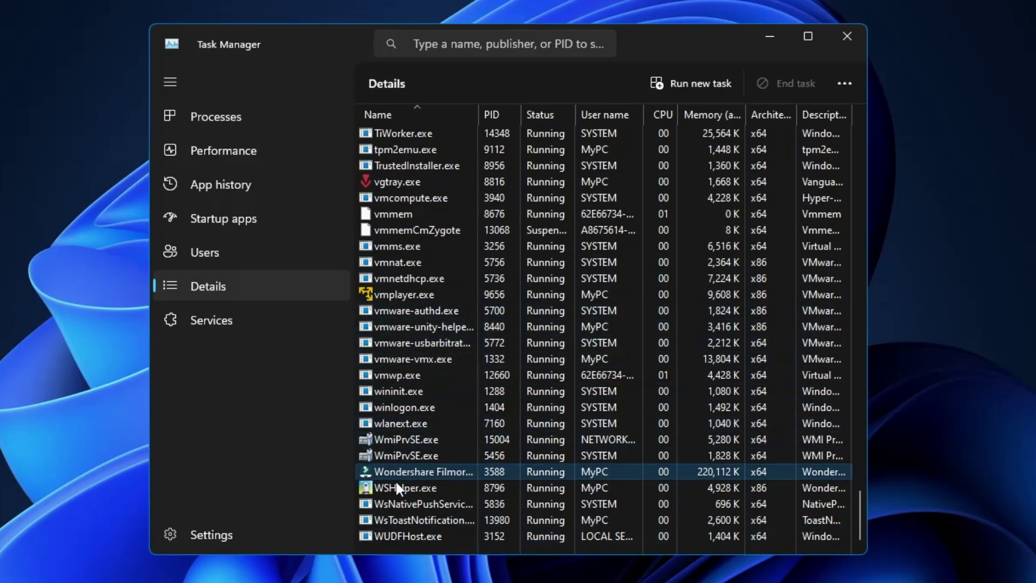
Set the priority of the Wondershare Filmora 11 process to High and confirm the change.
right_click(441, 468)
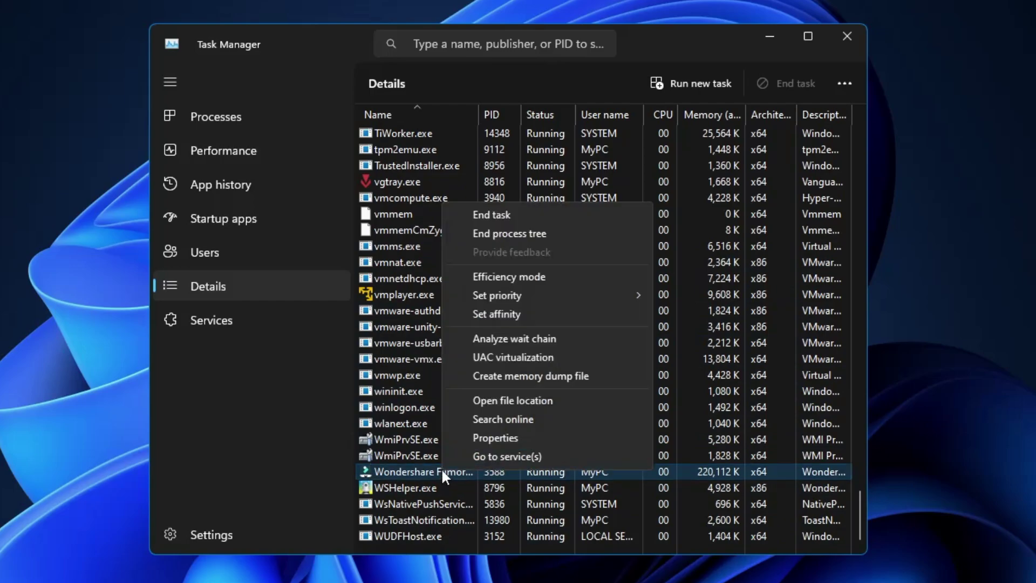
mouse_move(532, 291)
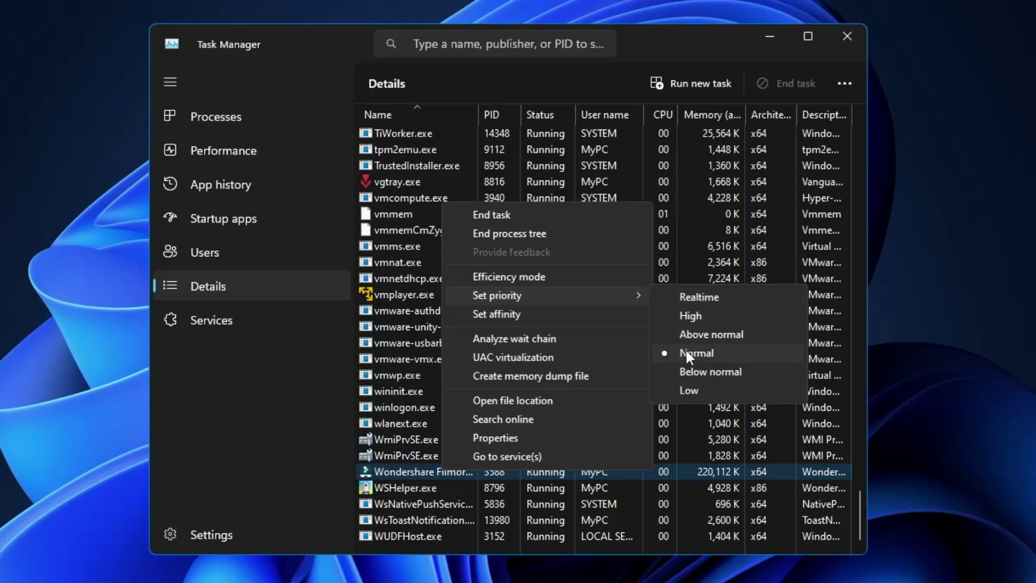
click(699, 316)
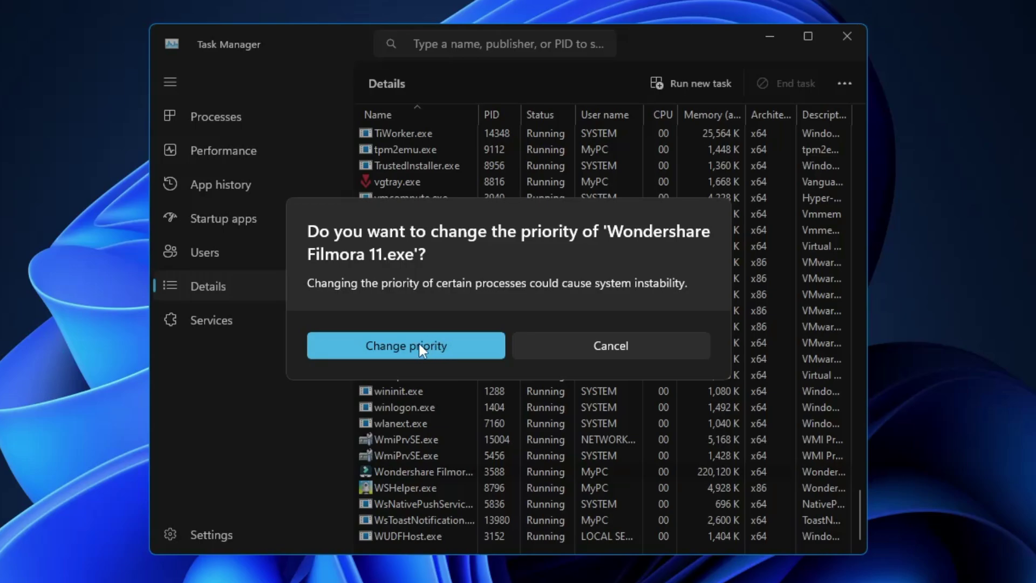
click(433, 348)
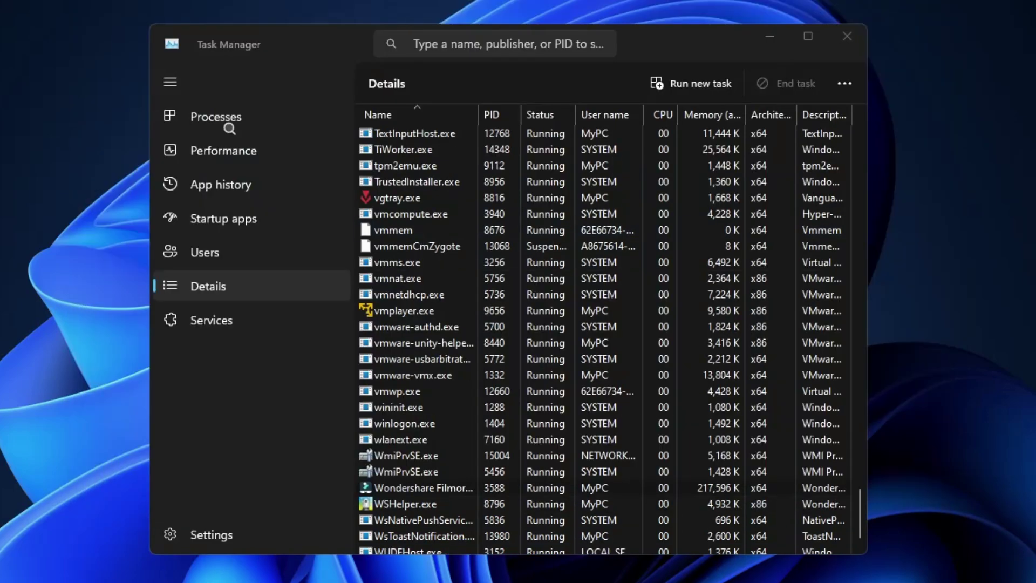
Relaunch Wondershare Filmora 11 from the Windows search.
key(super)
text(w)
key(Return)
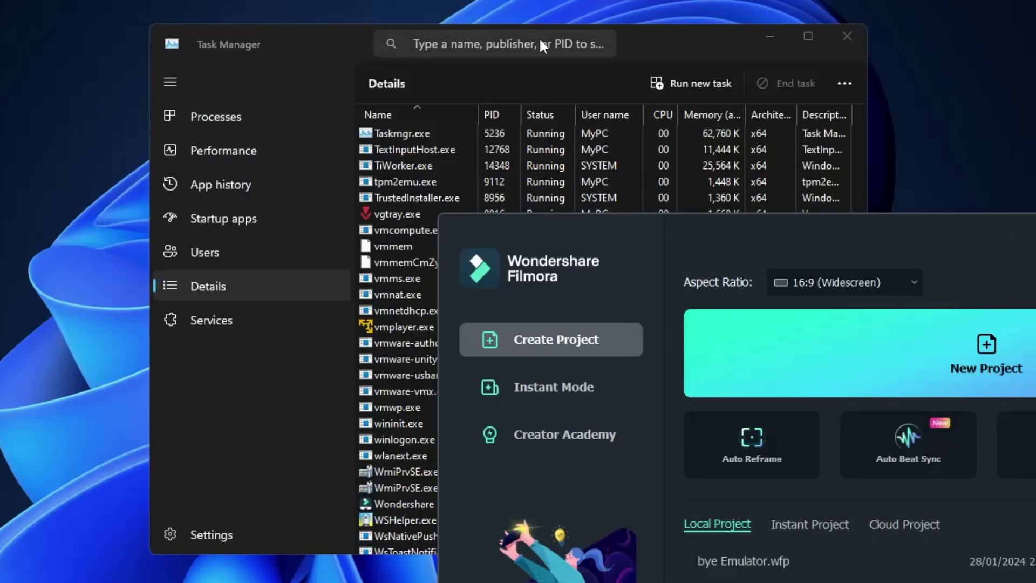
Check the priority assigned to the relaunched Filmora process in Task Manager, and close Filmora.
click(652, 46)
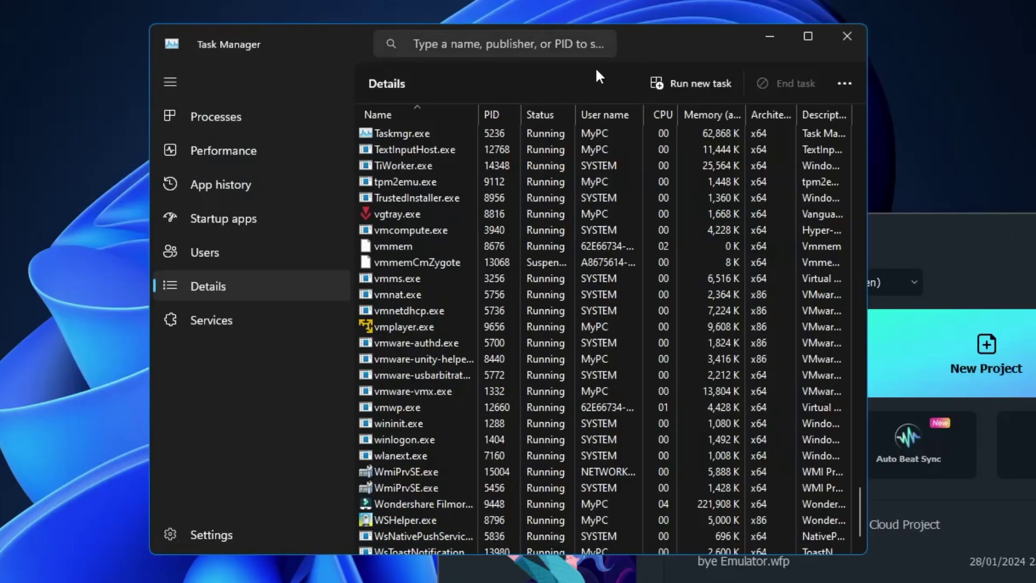
scroll(460, 223, down, 1)
click(432, 472)
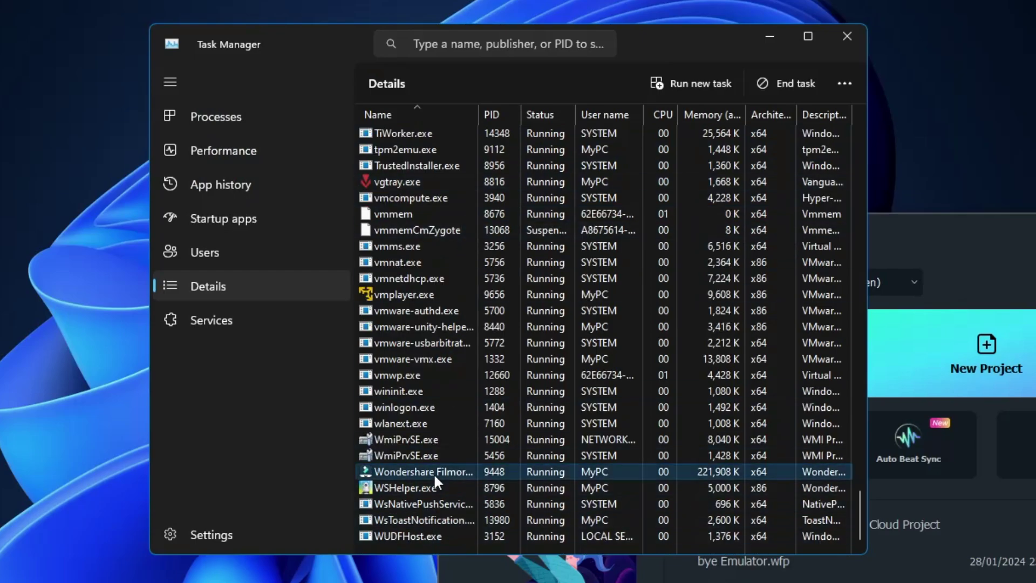
right_click(437, 466)
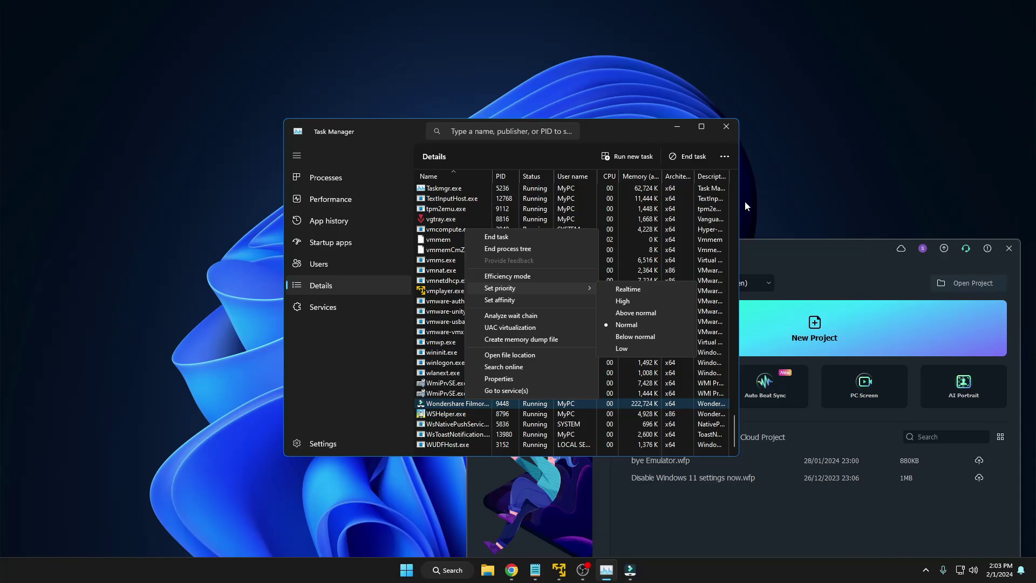
click(675, 128)
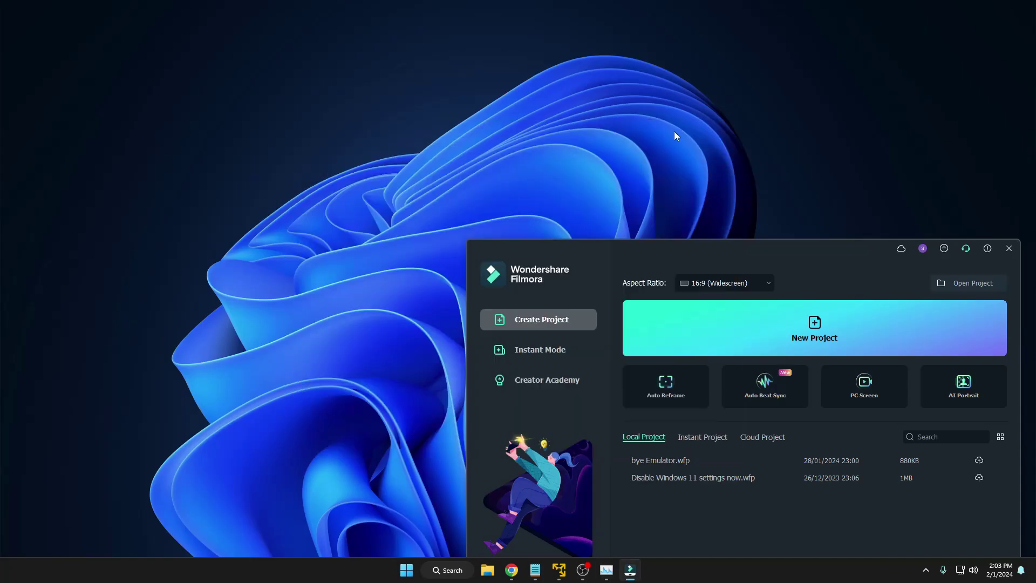
click(1005, 248)
Search Windows for "registry" and open Registry Editor.
click(461, 570)
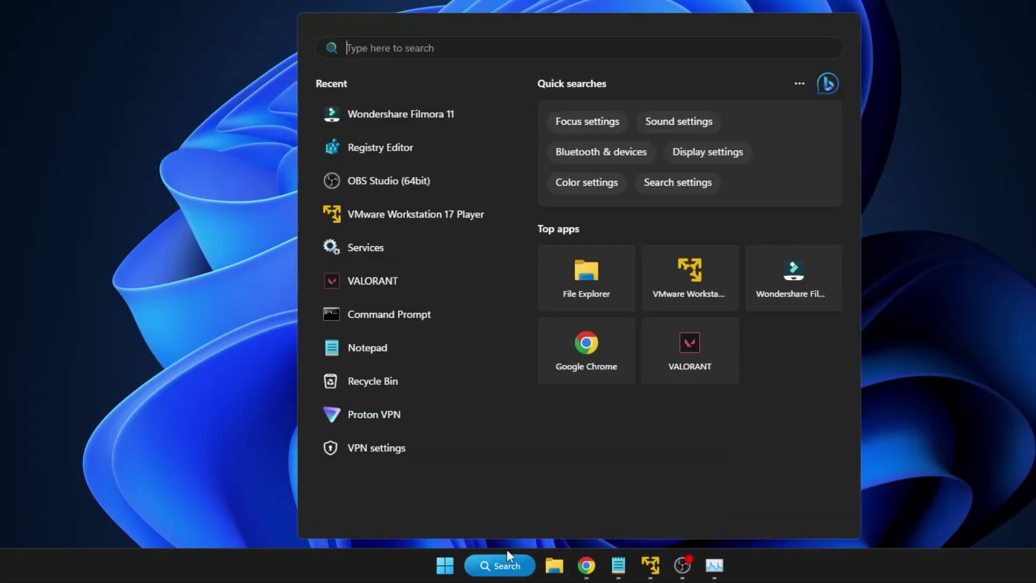
text(registry)
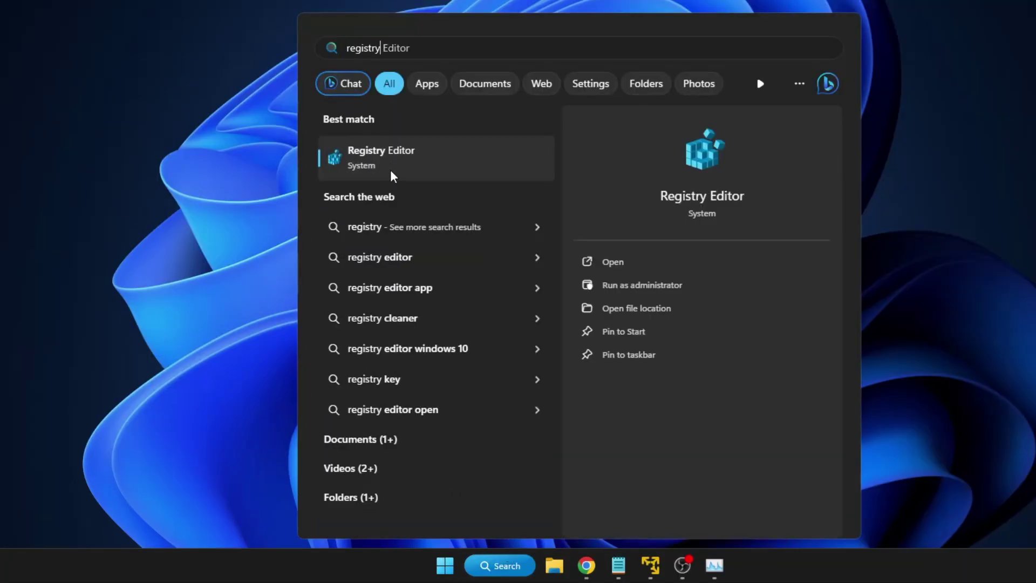
click(430, 157)
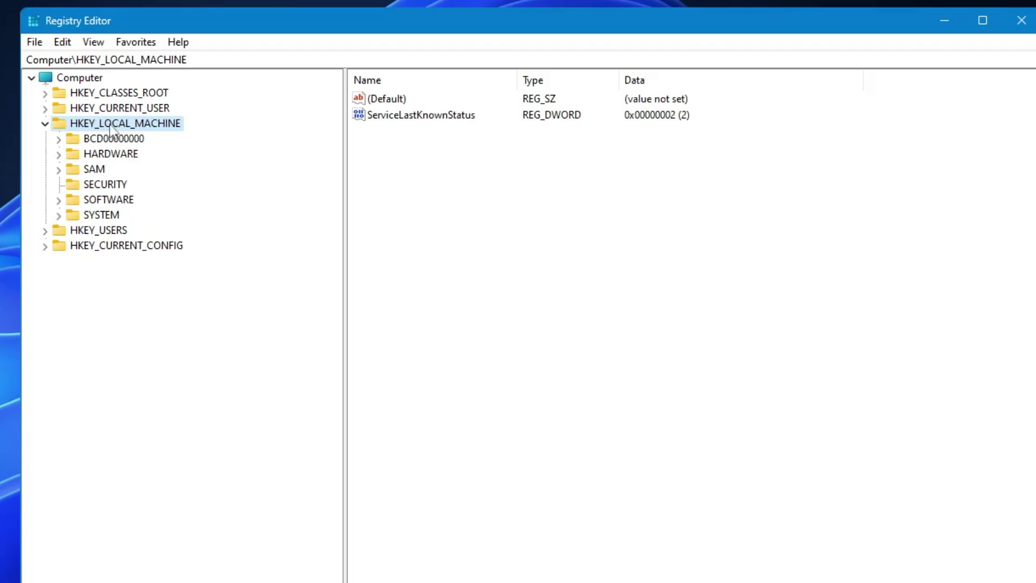
Expand the SOFTWARE\Microsoft key under HKEY_LOCAL_MACHINE.
double_click(109, 203)
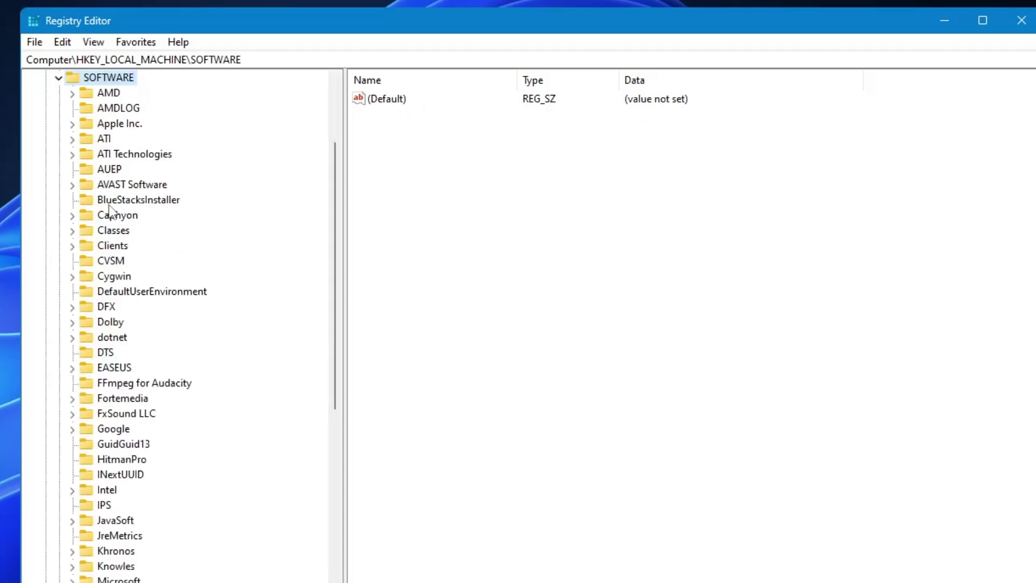
scroll(113, 213, down, 1)
scroll(113, 215, down, 1)
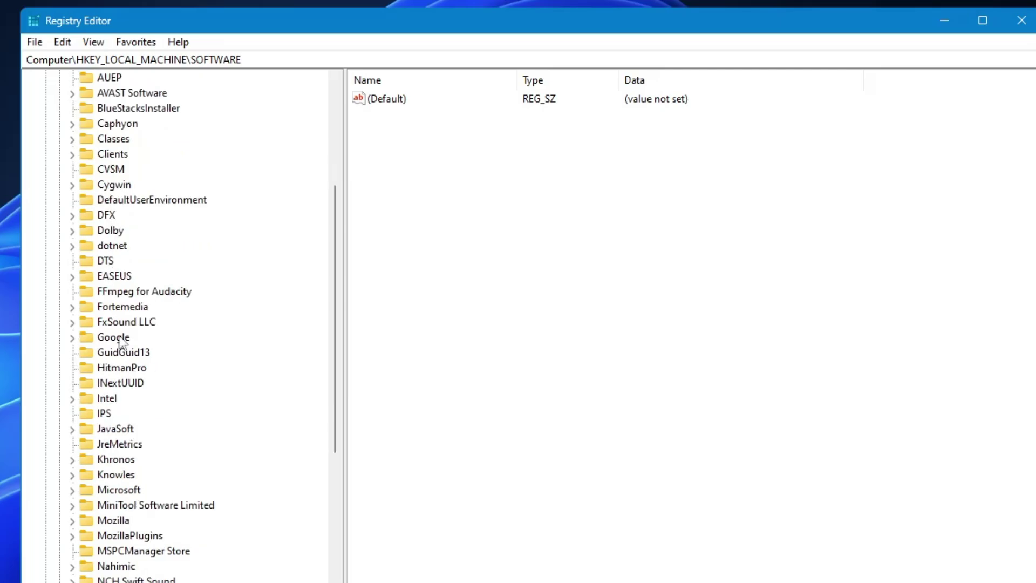
click(117, 490)
double_click(117, 491)
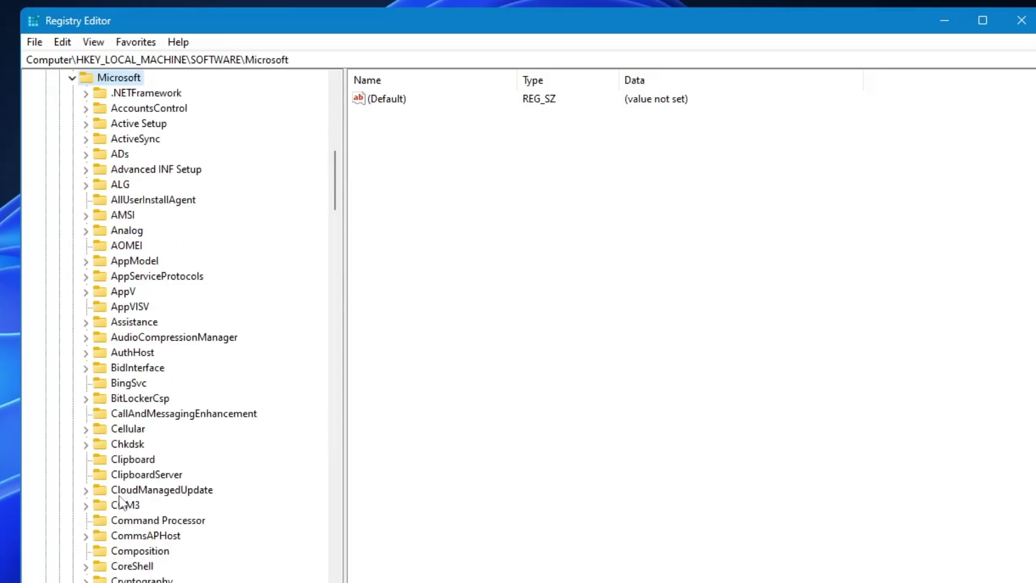
Find Windows NT within the Microsoft key and expand its CurrentVersion subkey.
scroll(183, 390, down, 2)
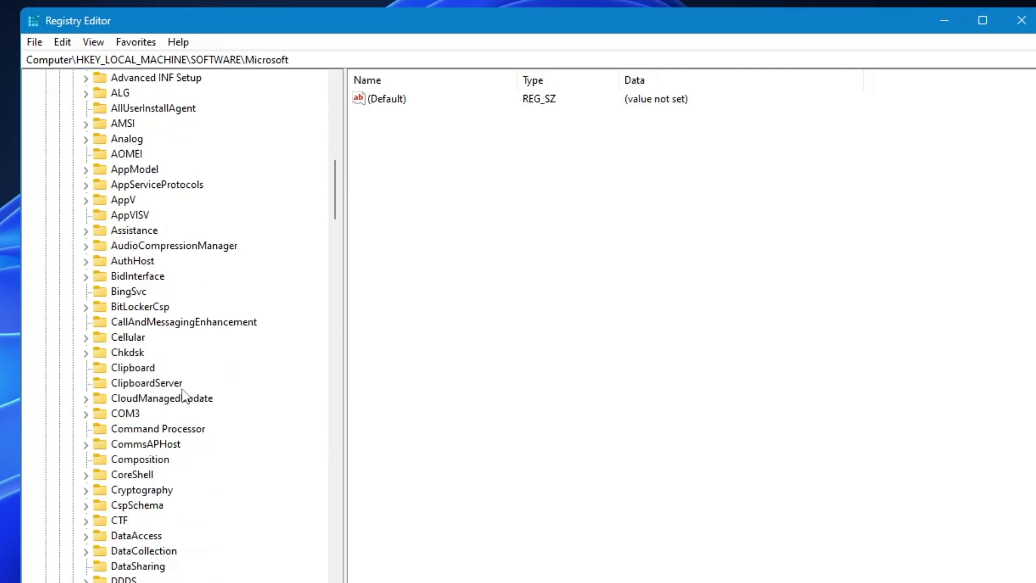
click(178, 385)
key(w)
scroll(177, 389, down, 6)
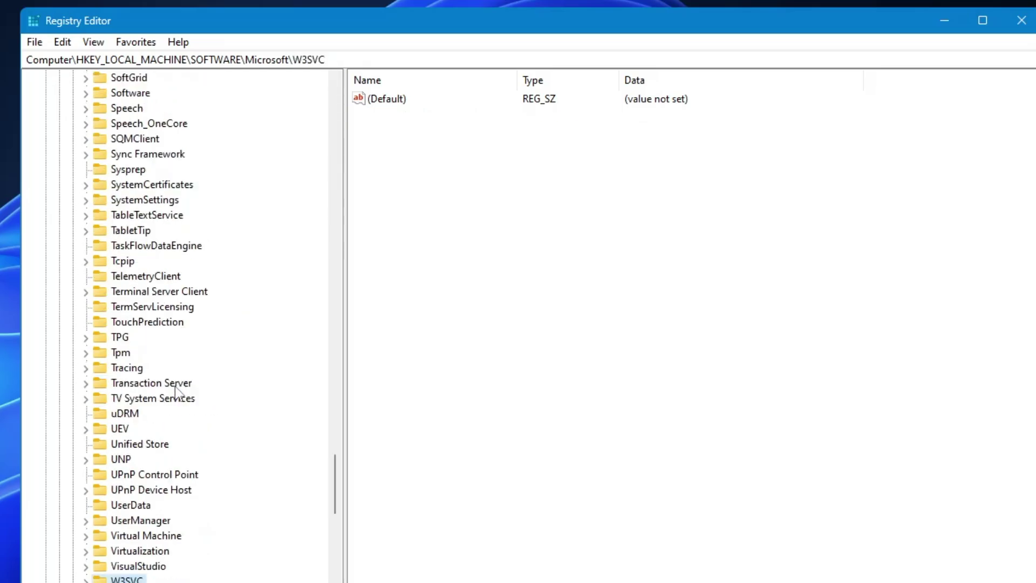
scroll(172, 388, down, 7)
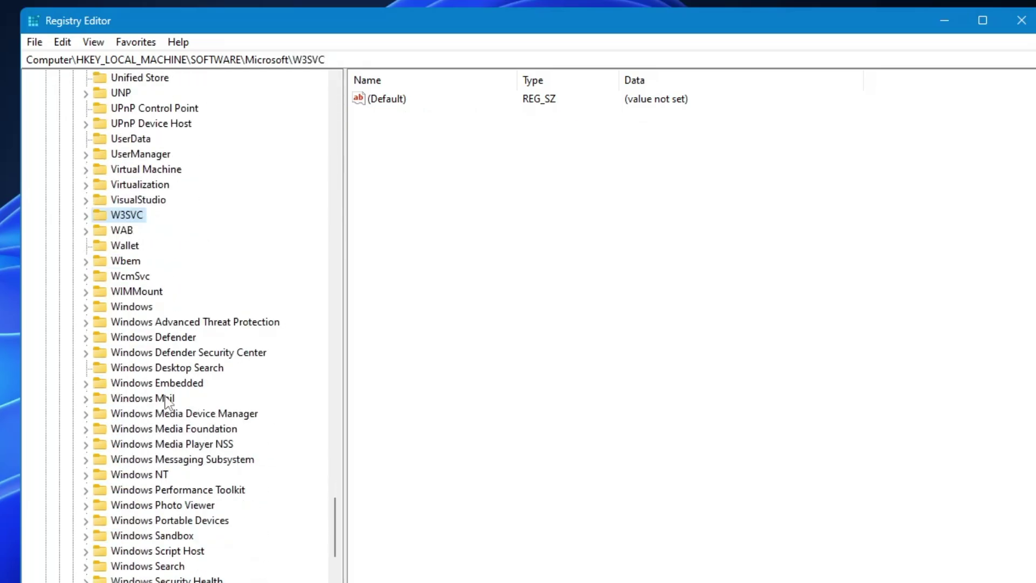
click(153, 295)
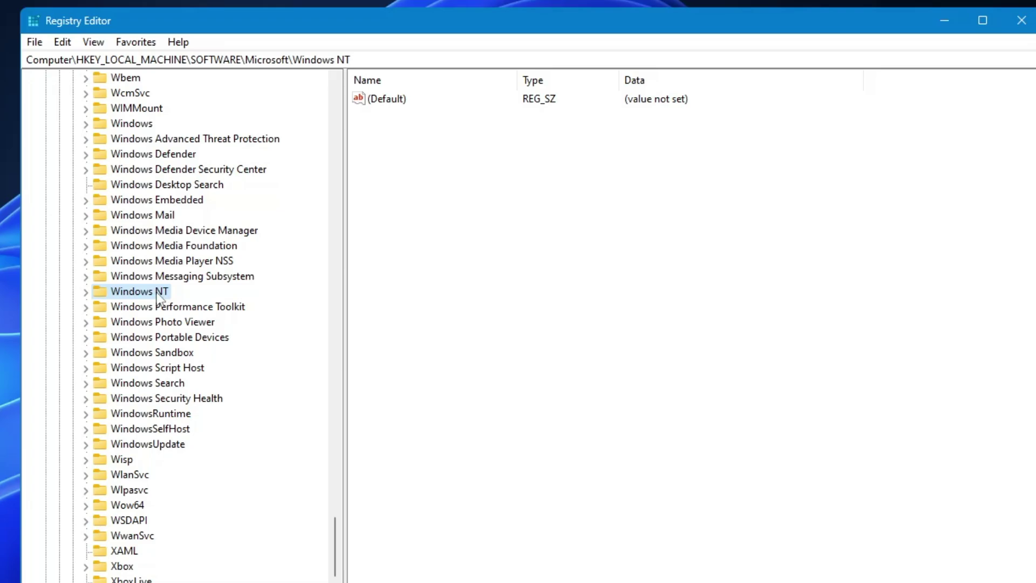
double_click(158, 296)
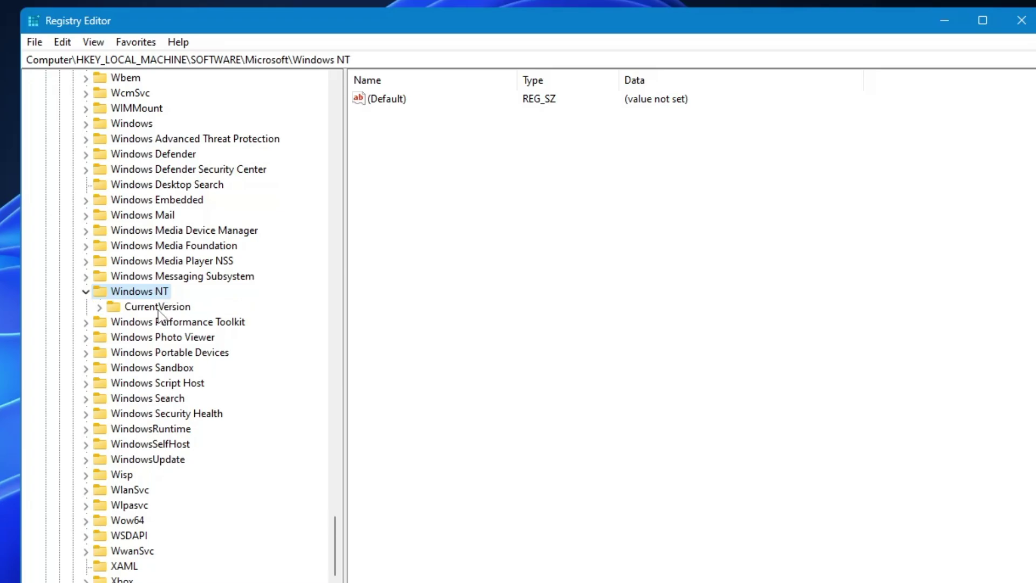
double_click(158, 309)
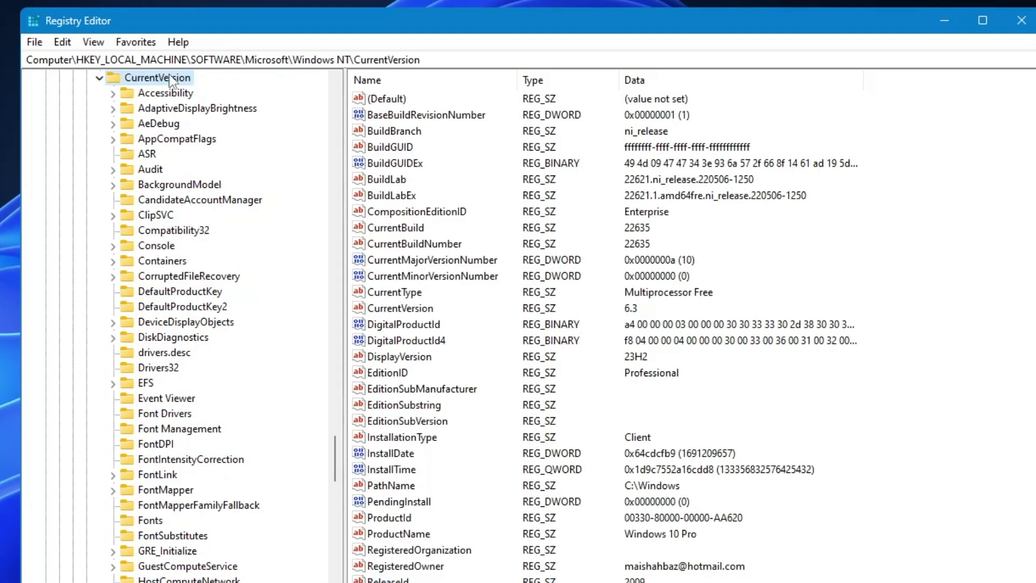
Create a new key under Image File Execution Options in the CurrentVersion key.
click(147, 143)
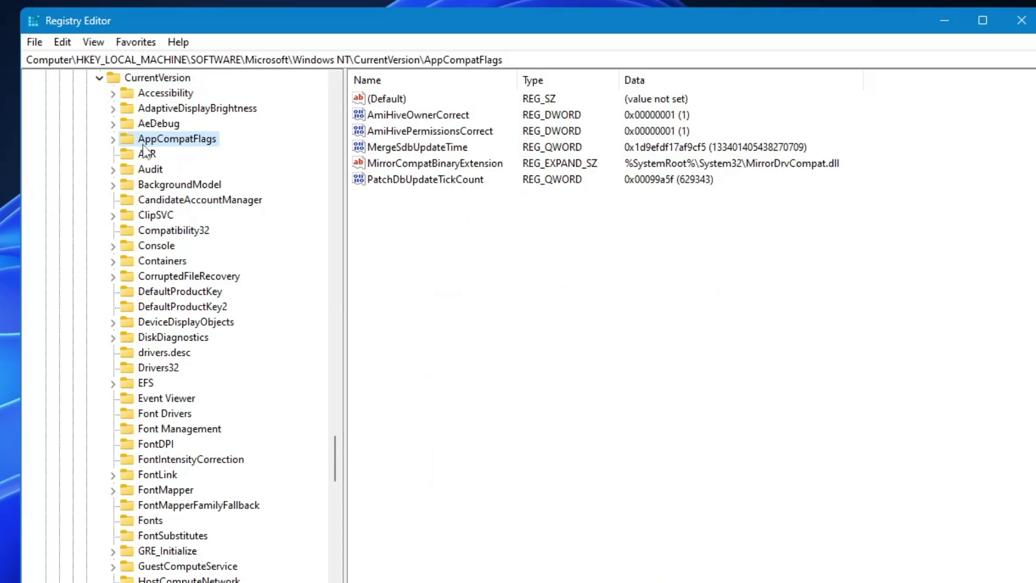
key(i)
scroll(213, 272, down, 8)
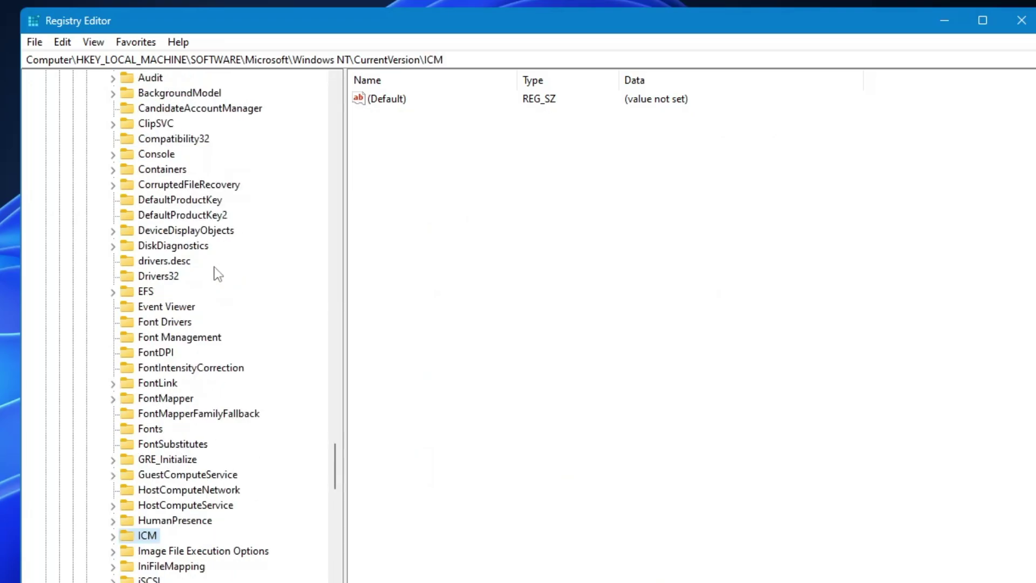
click(178, 277)
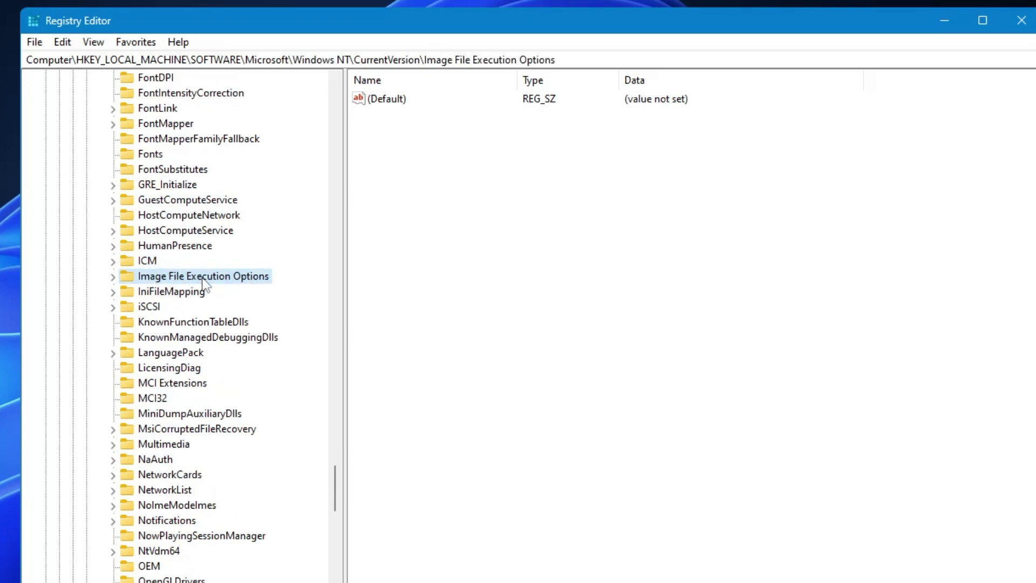
right_click(202, 280)
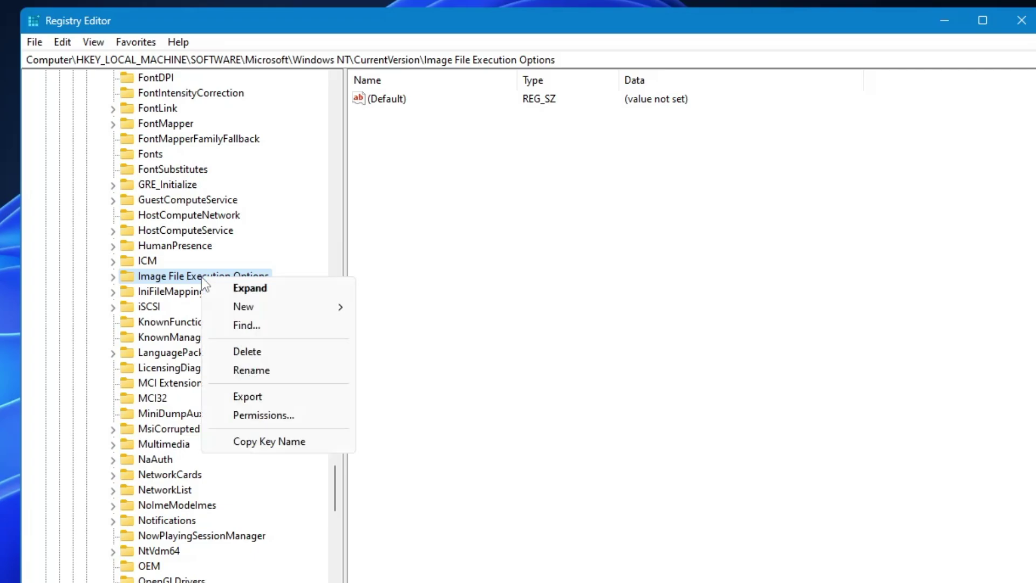
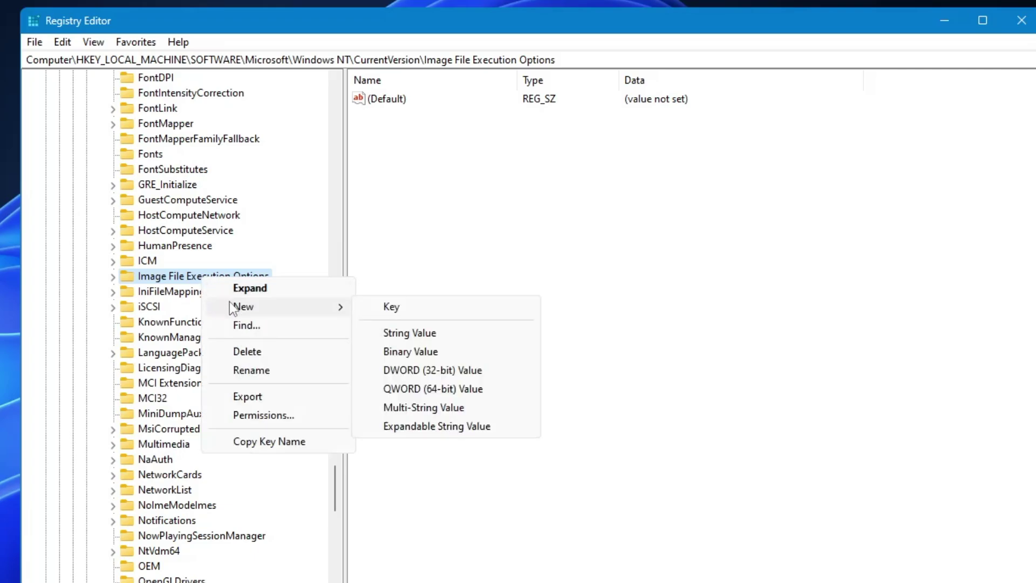
click(408, 309)
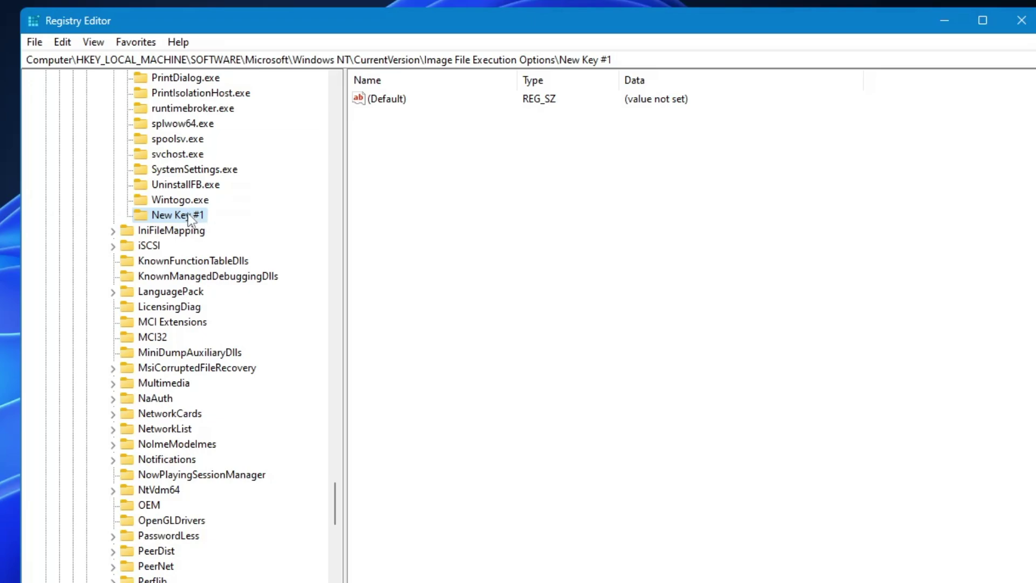
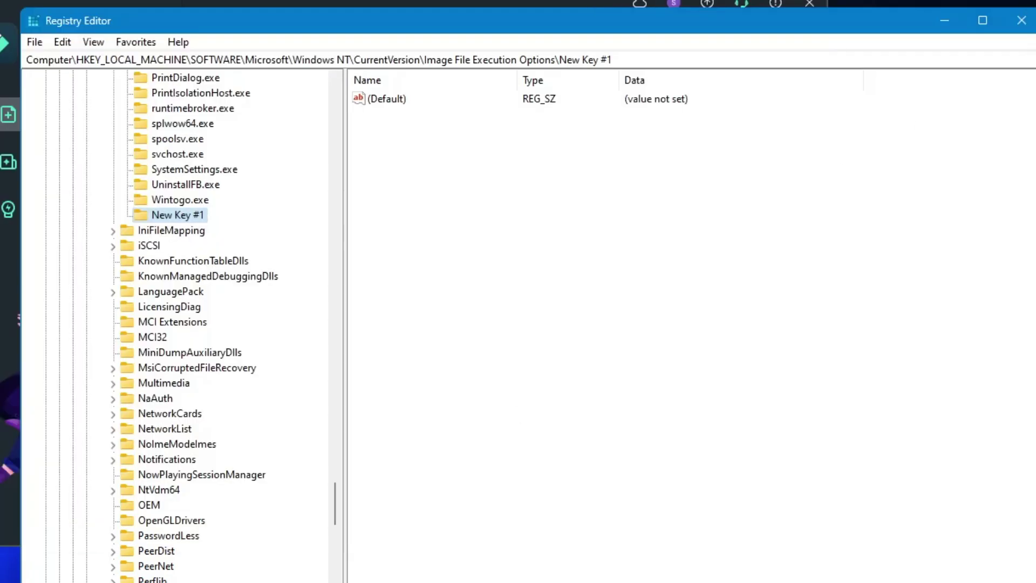
Switch to Task Manager, open the properties of the Wondershare Filmora 11 process and select its full executable file name.
key(super+x)
click(183, 545)
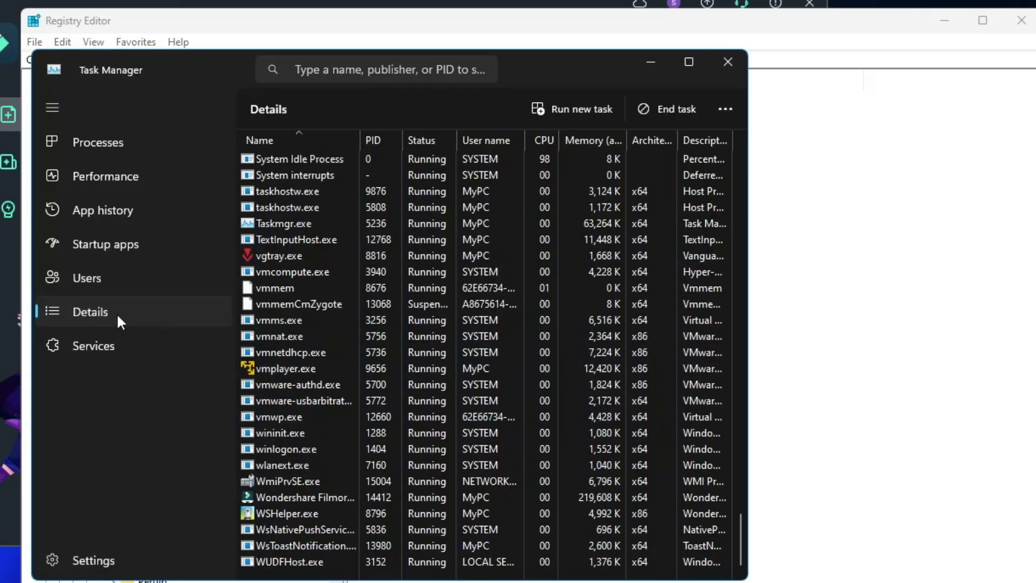
right_click(294, 493)
click(350, 462)
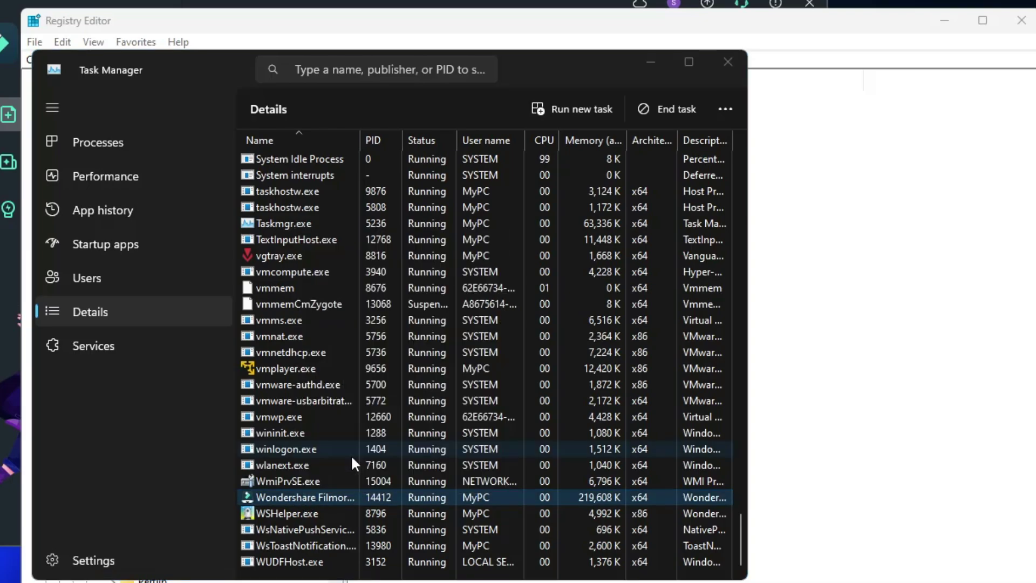
drag(582, 339, 438, 344)
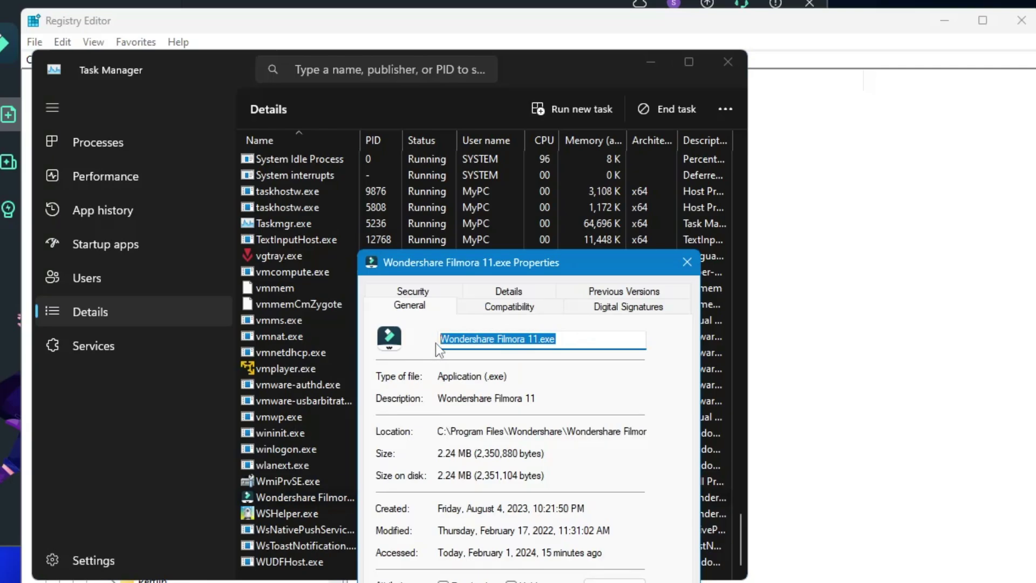
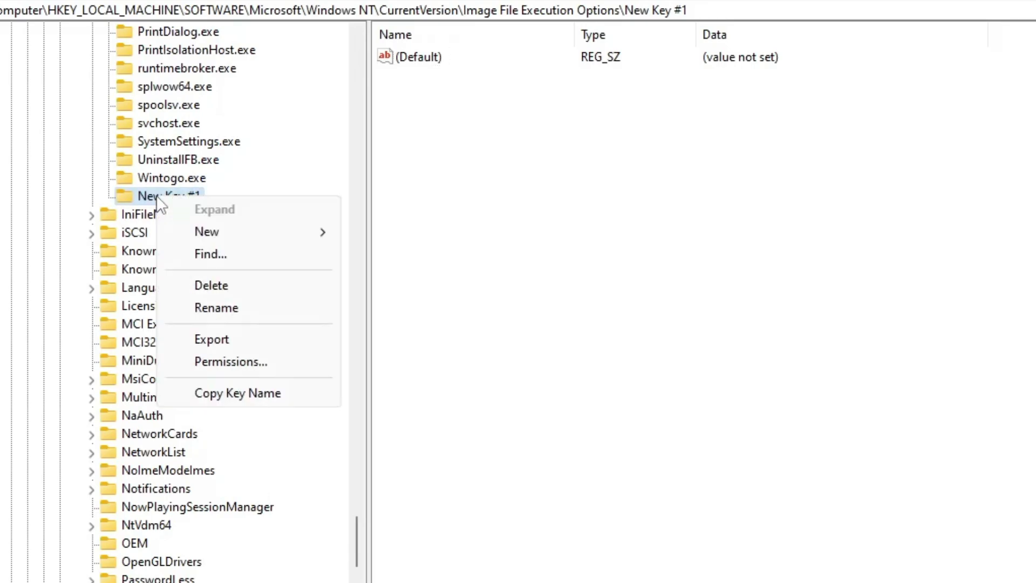
Back in Registry Editor, rename the new key under Image File Execution Options as "Wondershare Filmora 11.exe".
click(220, 306)
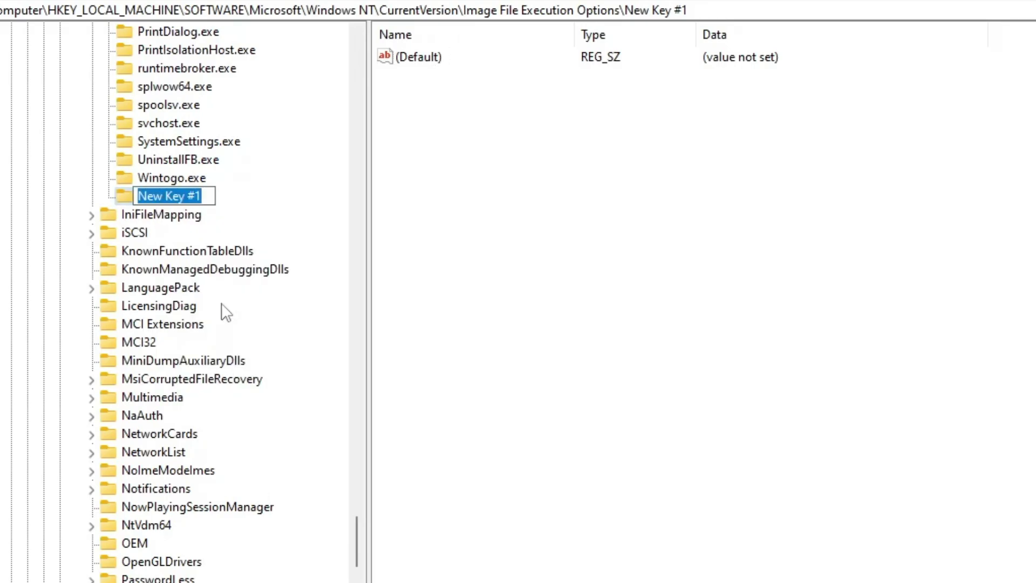
text(Wondershare Filmora 11.exe)
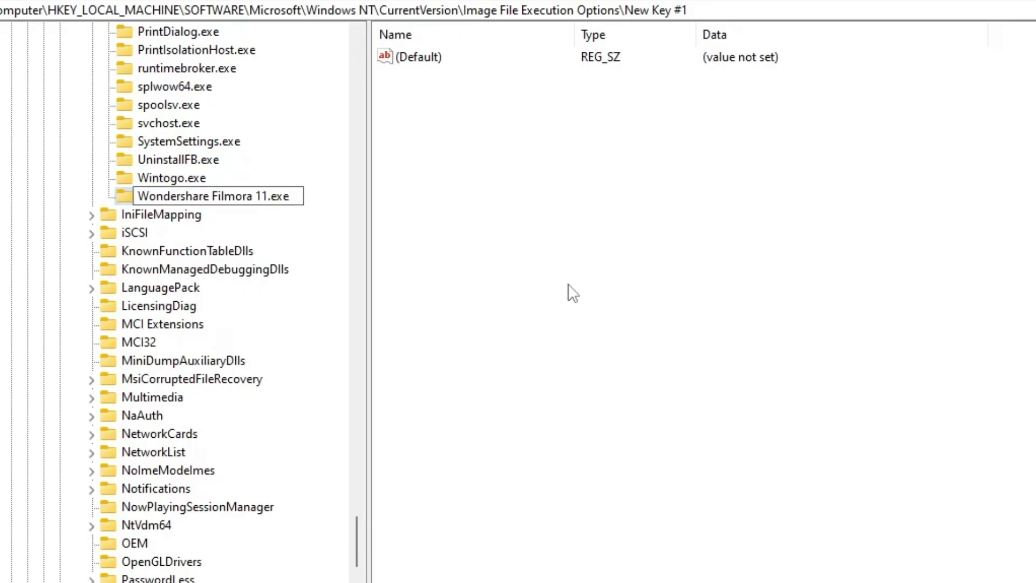
click(569, 293)
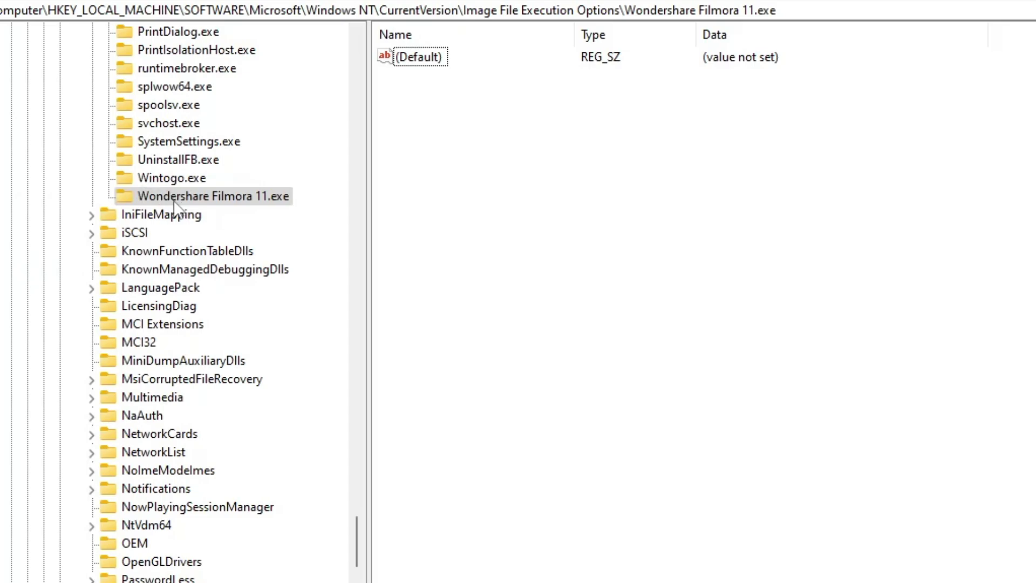
Create a subkey named PerfOptions under the Wondershare Filmora 11.exe key and select it.
right_click(185, 194)
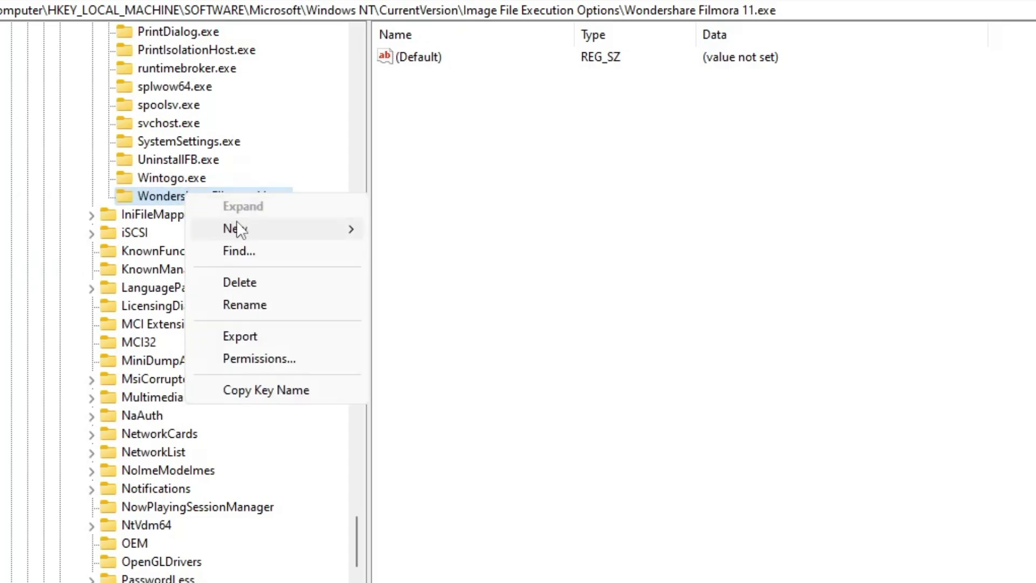
mouse_move(240, 228)
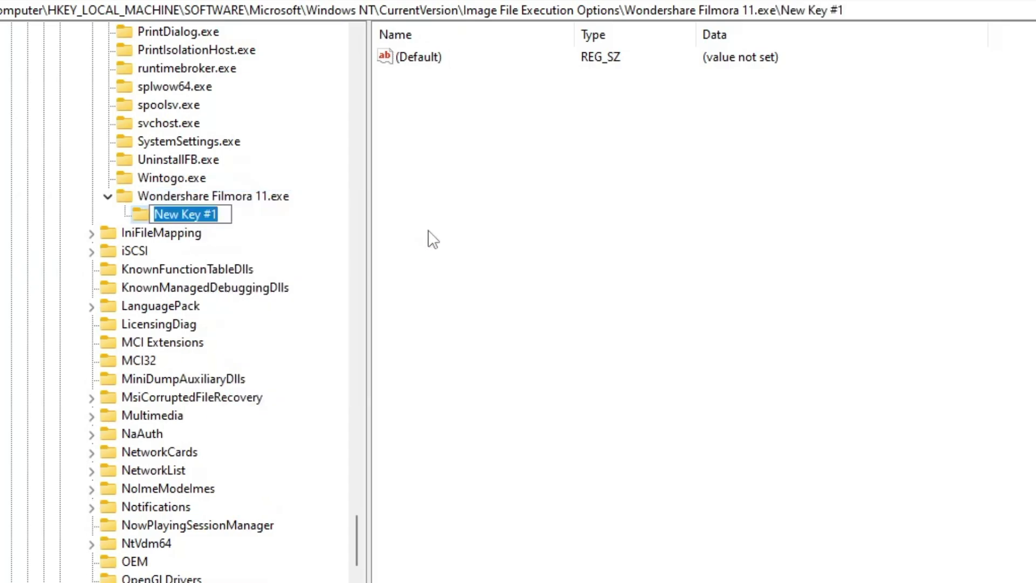
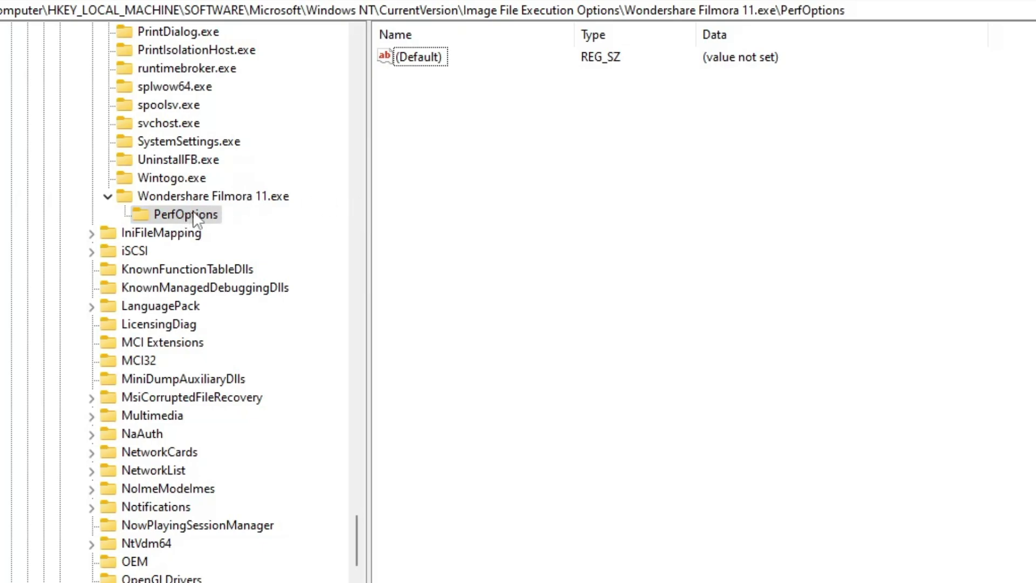
click(193, 213)
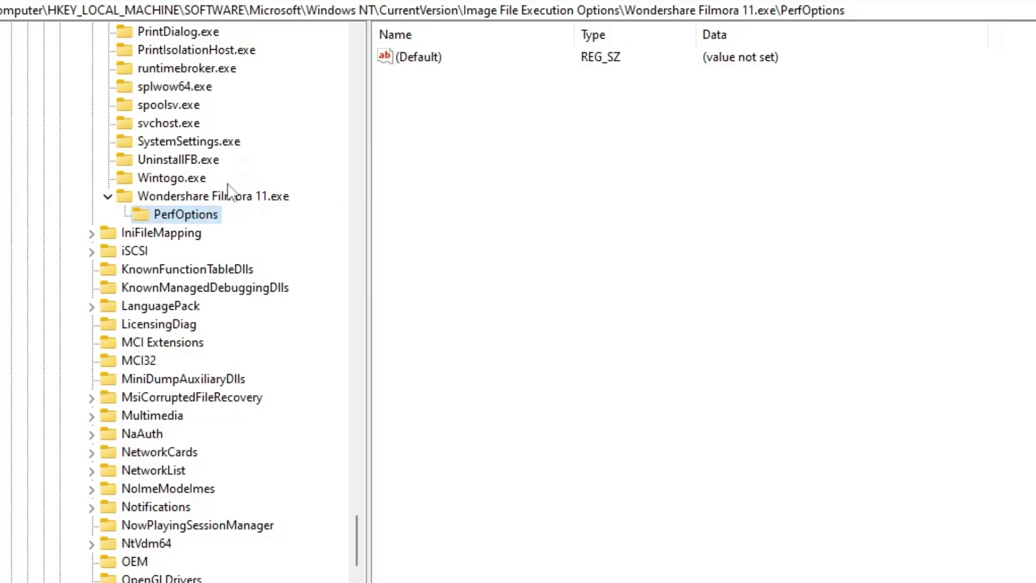
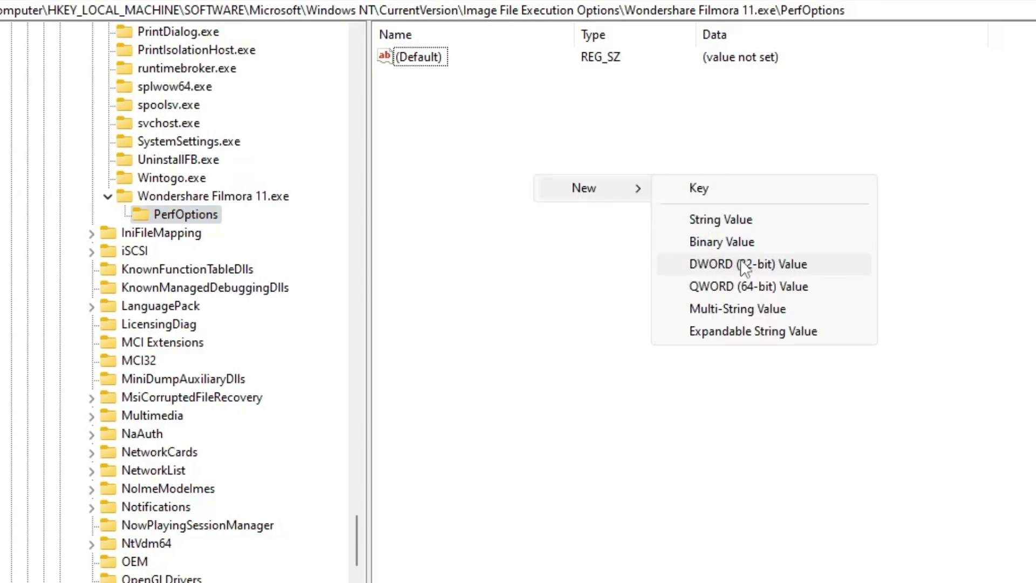
Add a DWORD (32-bit) value named CpuPriorityClass to the PerfOptions key.
click(741, 264)
key(BackSpace)
text(C)
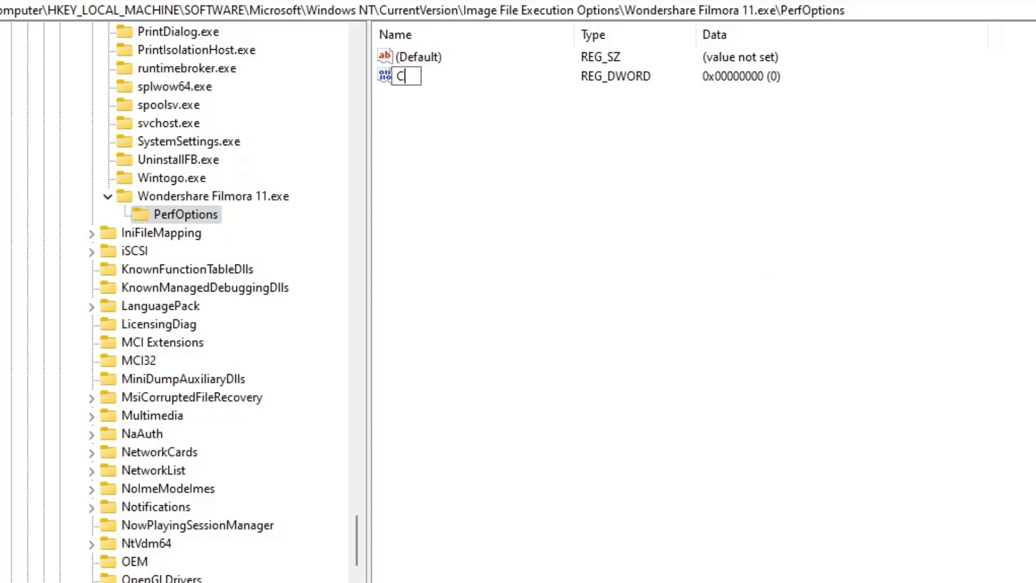
text(puPriority)
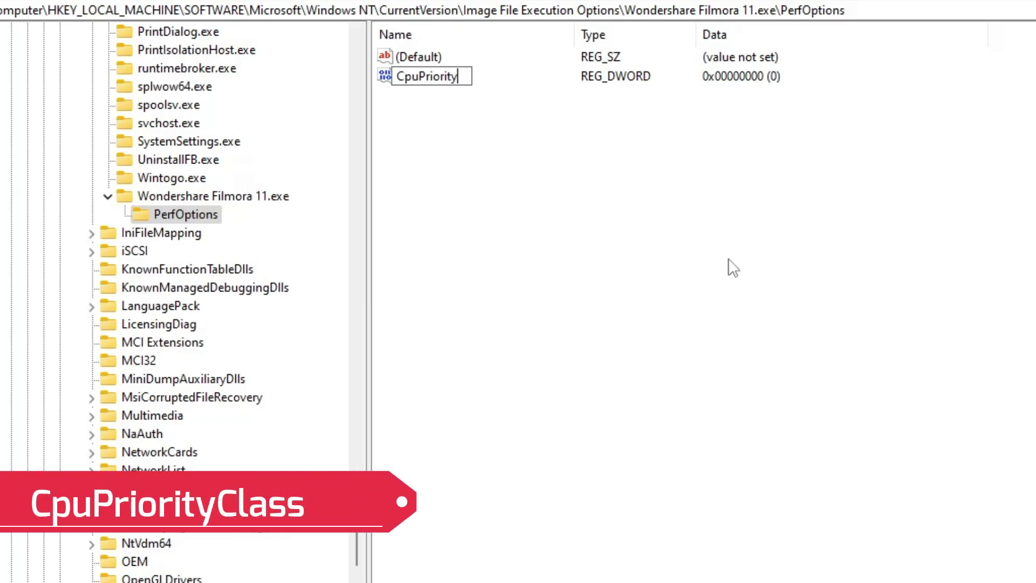
text(Class)
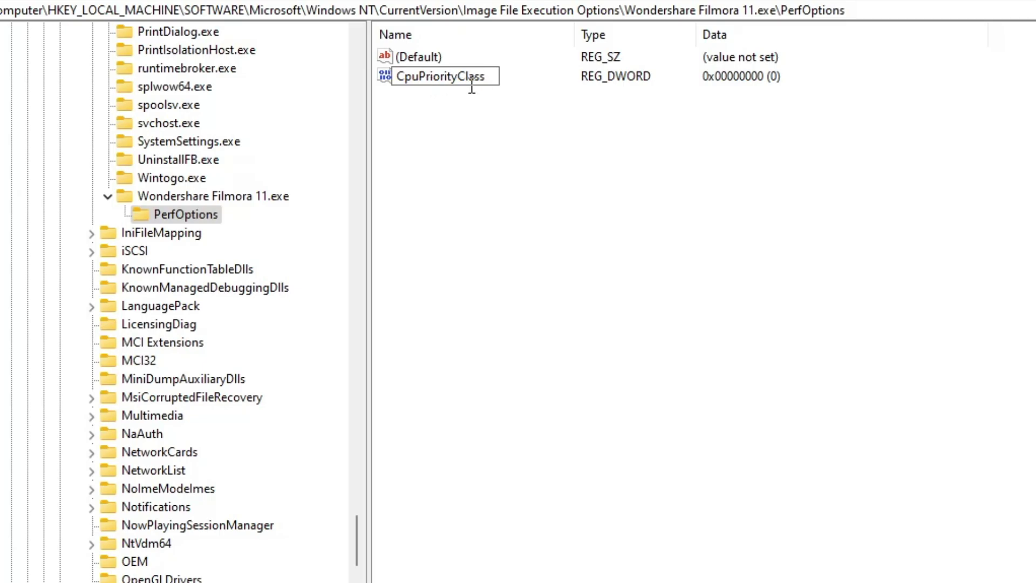
key(Return)
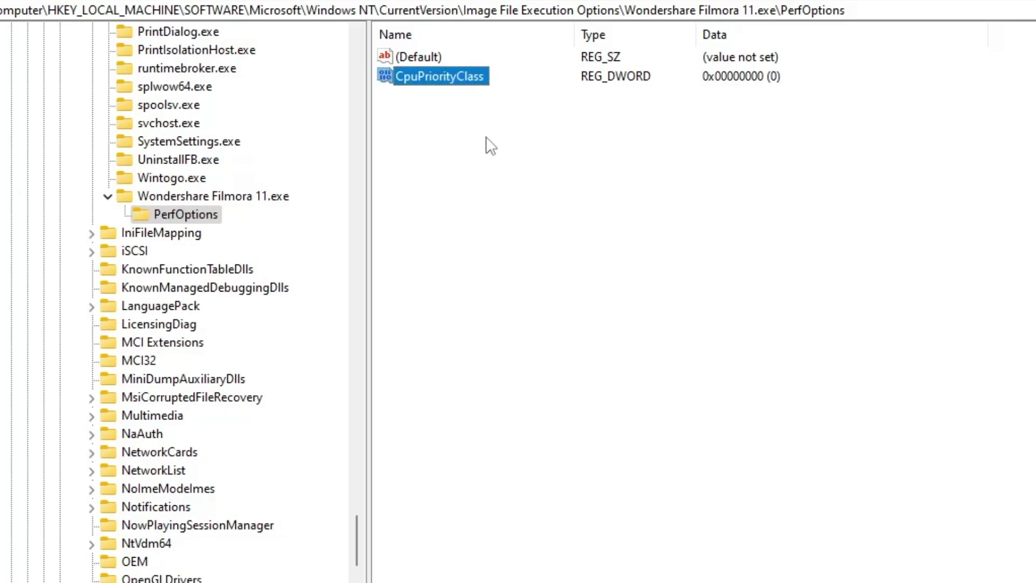
Set the CpuPriorityClass value data to 3 in hexadecimal and close Registry Editor.
double_click(447, 78)
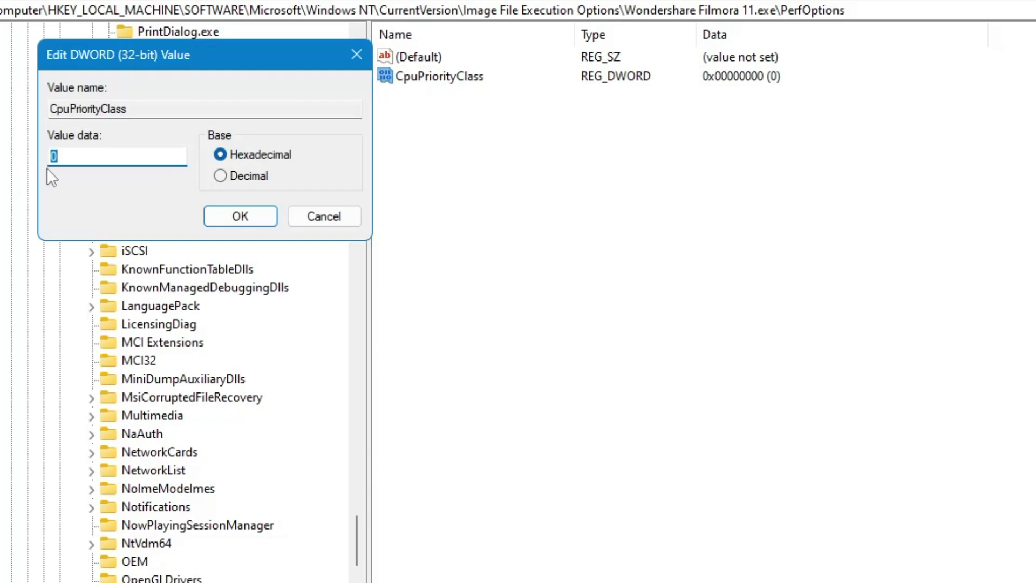
text(3)
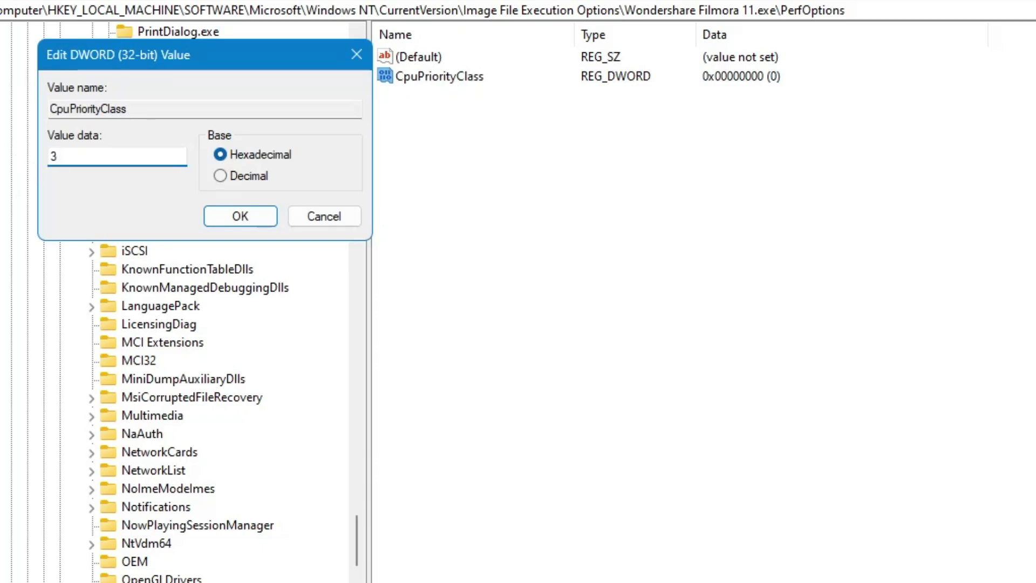
click(265, 213)
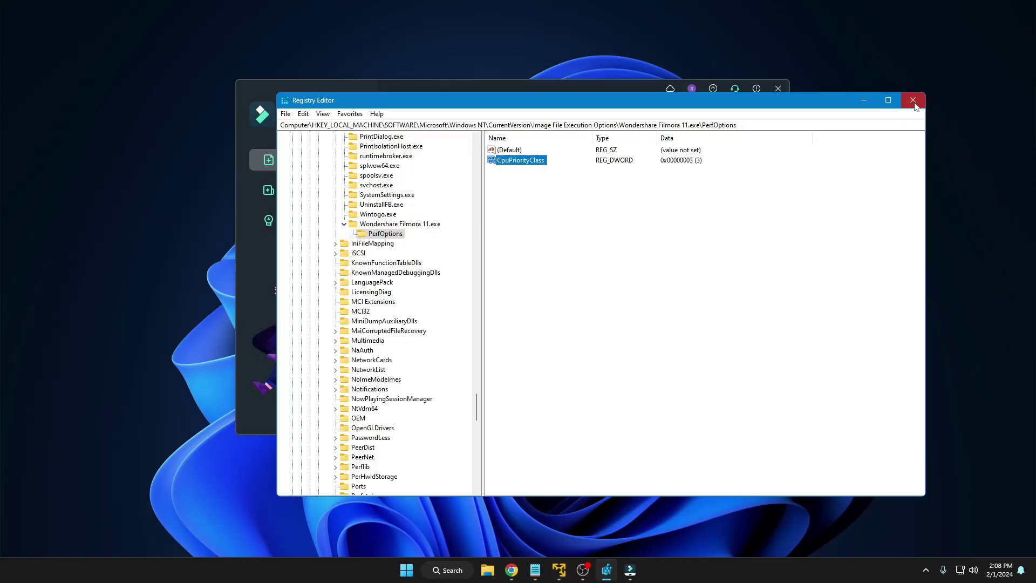
click(913, 101)
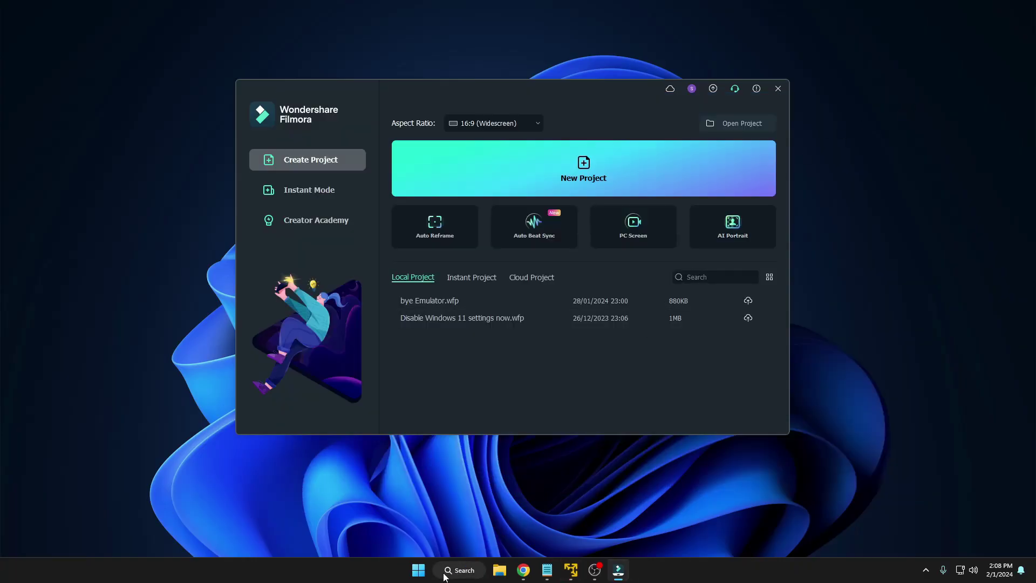
Switch to Task Manager, find the Wondershare Filmora 11 process in the detailed process list and change its priority to High.
right_click(412, 569)
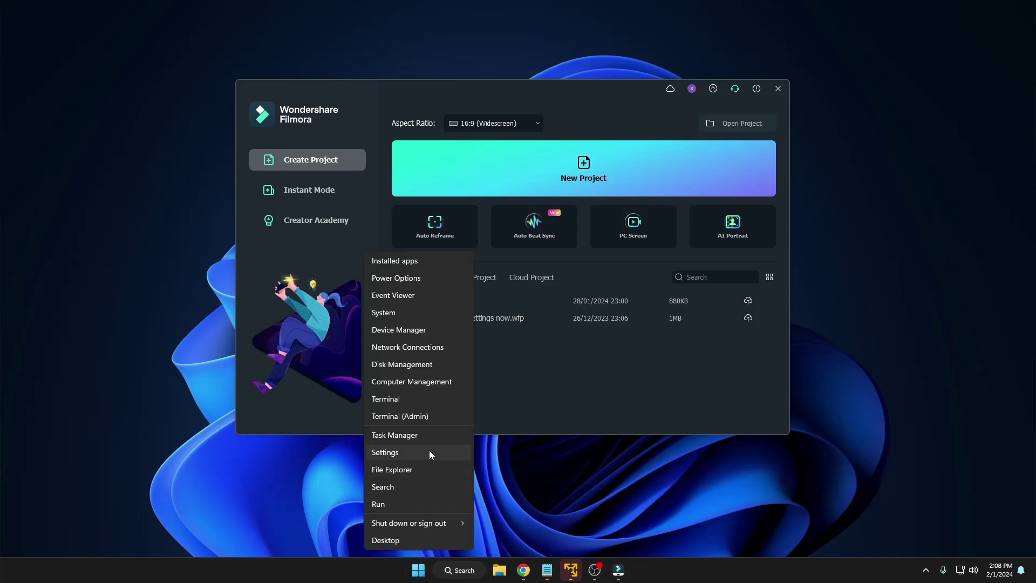
click(405, 434)
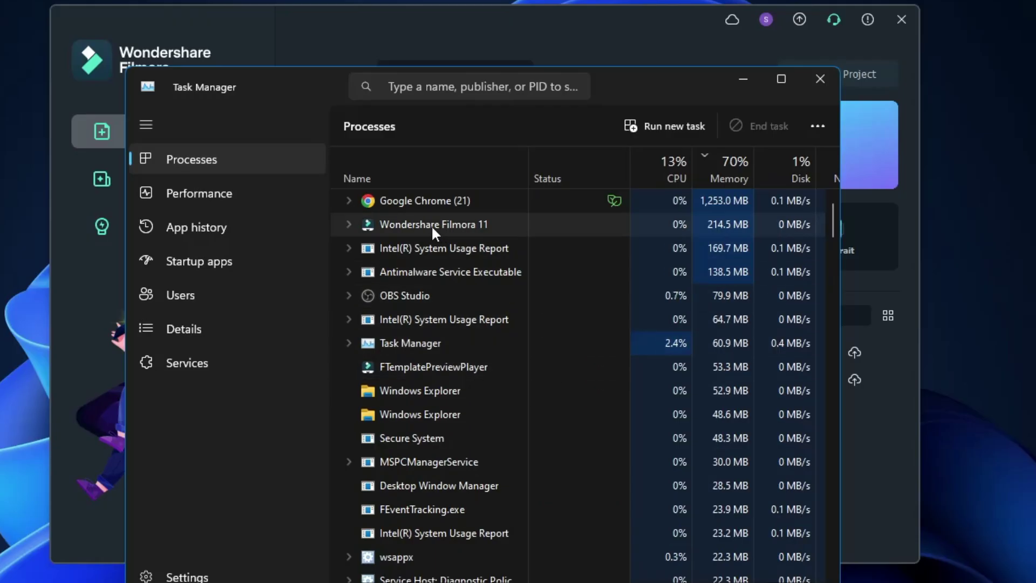
right_click(426, 226)
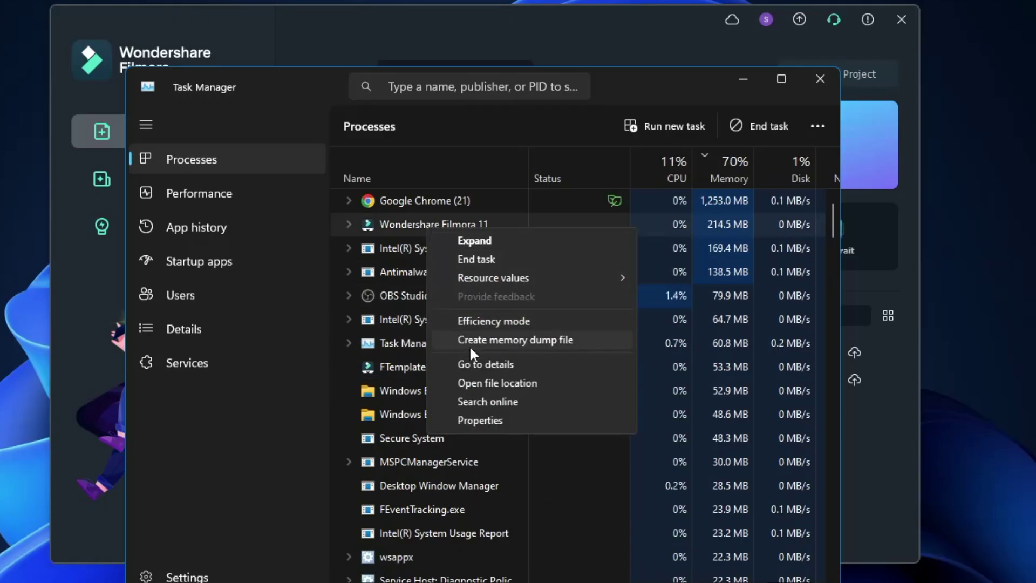
click(485, 364)
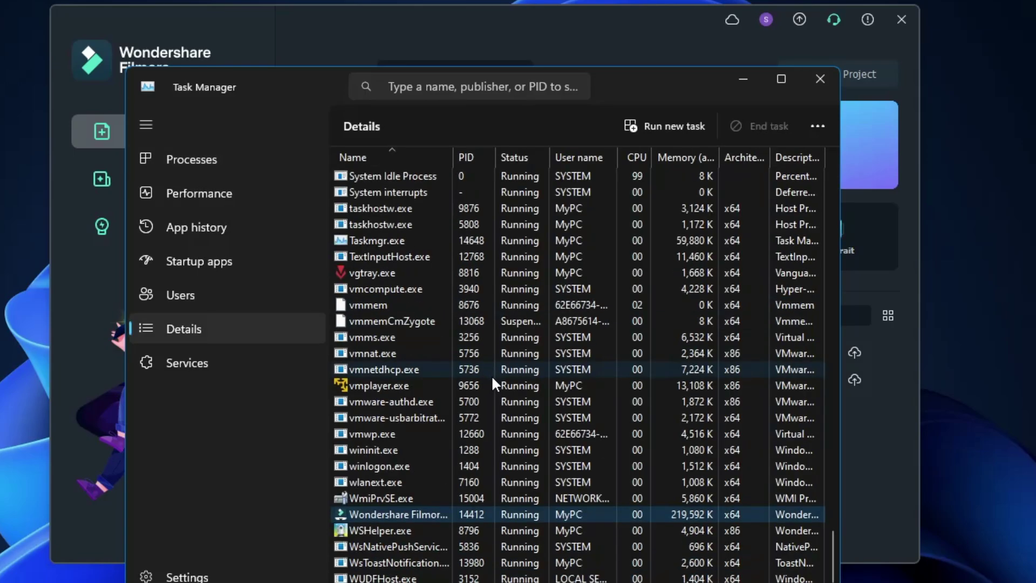
right_click(425, 513)
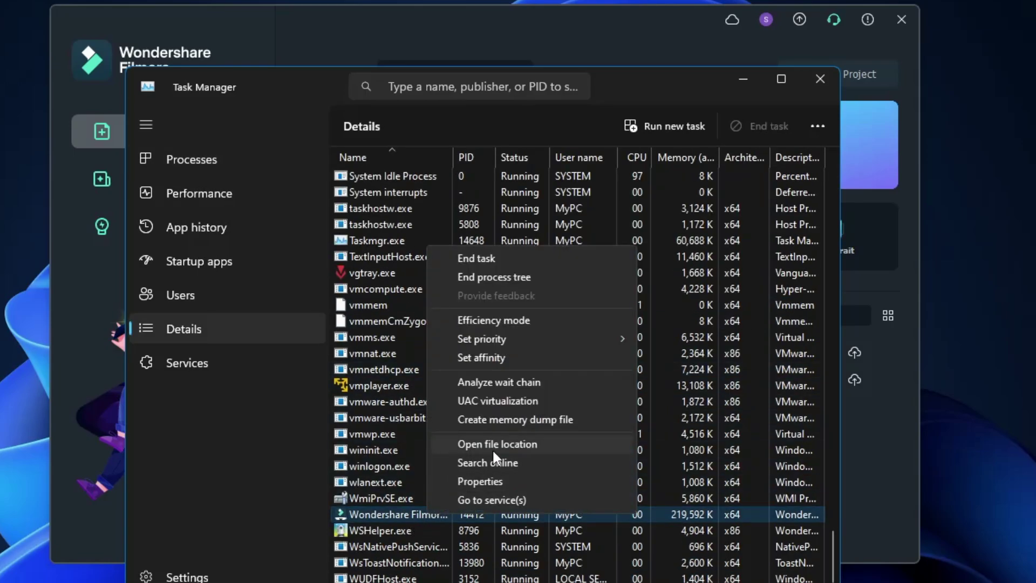
mouse_move(500, 341)
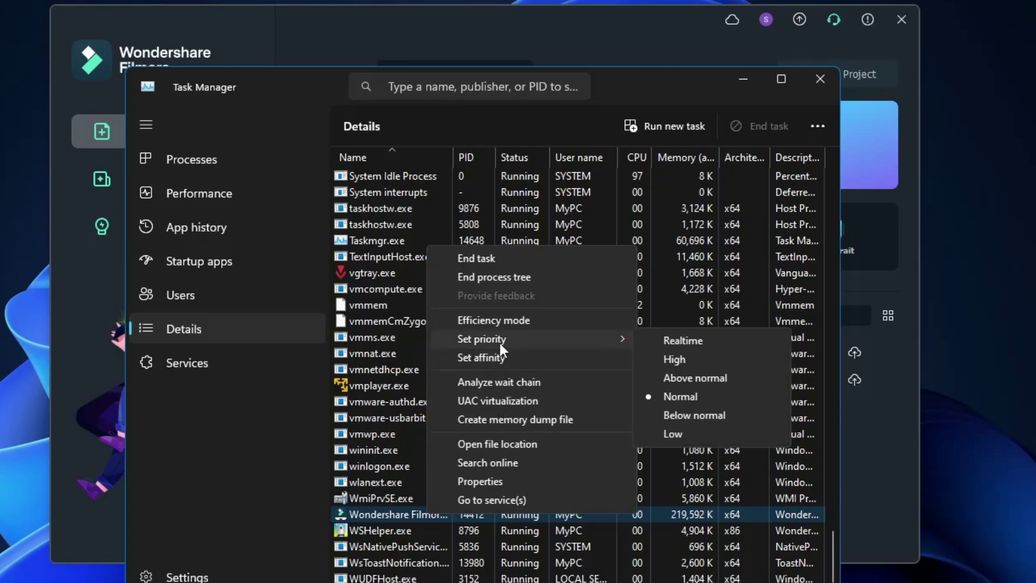
click(667, 356)
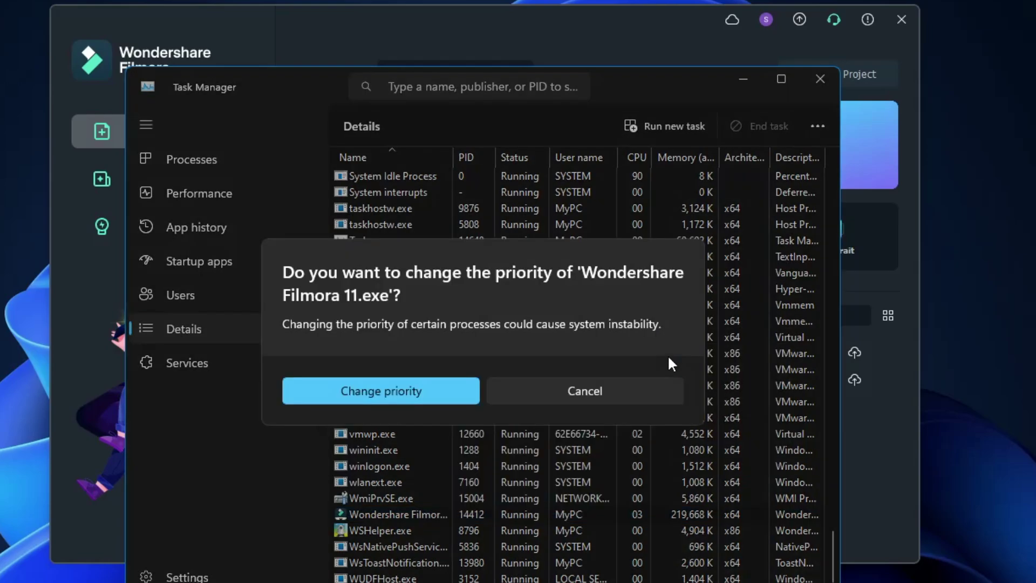
click(403, 387)
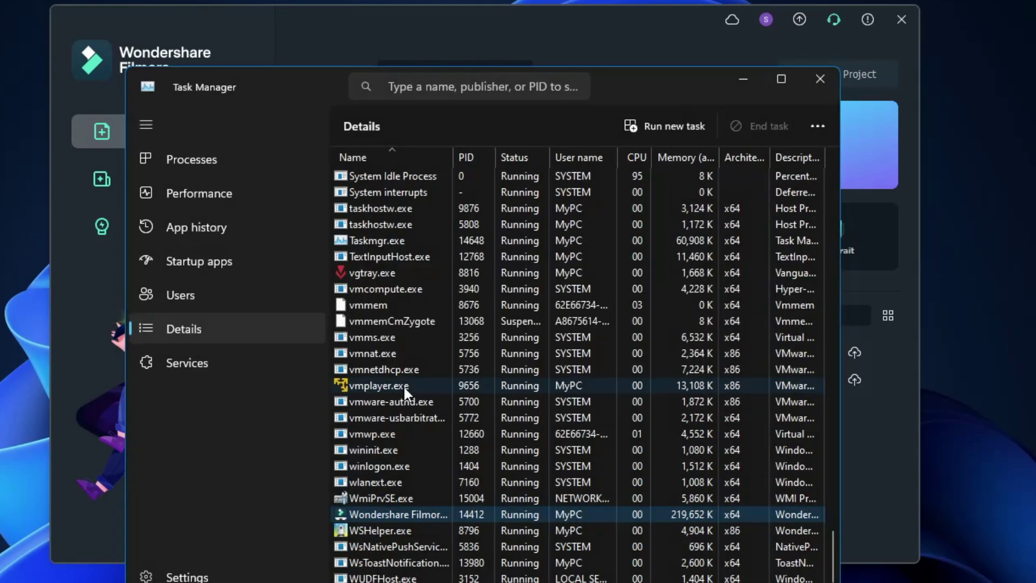
Close Wondershare Filmora and launch it again through Windows search.
click(689, 34)
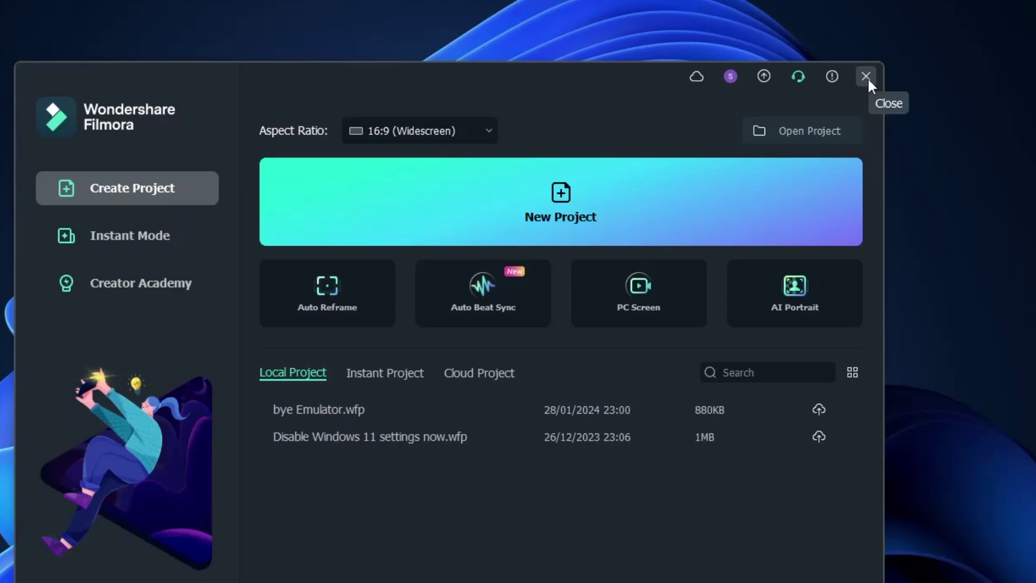
click(866, 76)
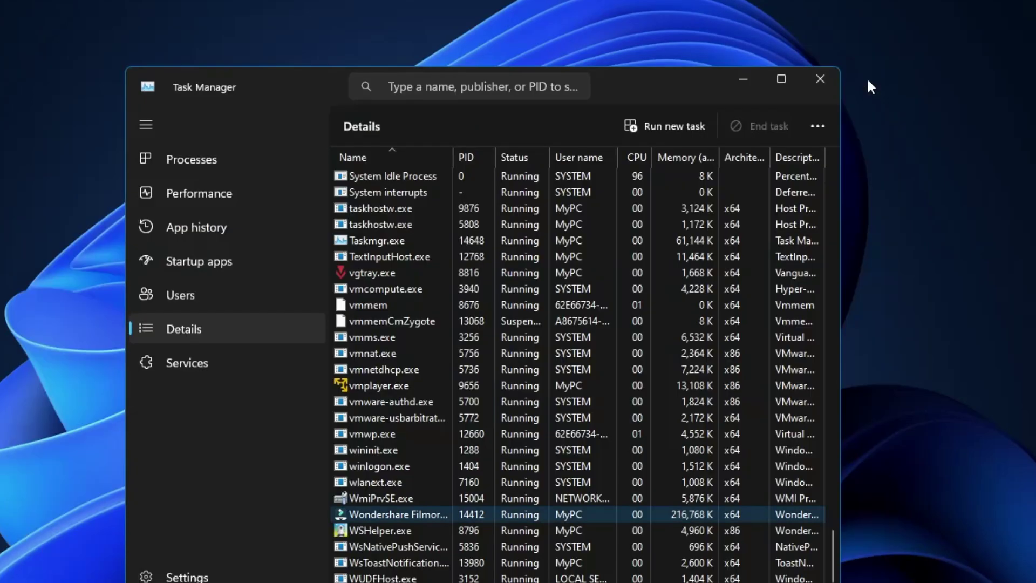
key(super+s)
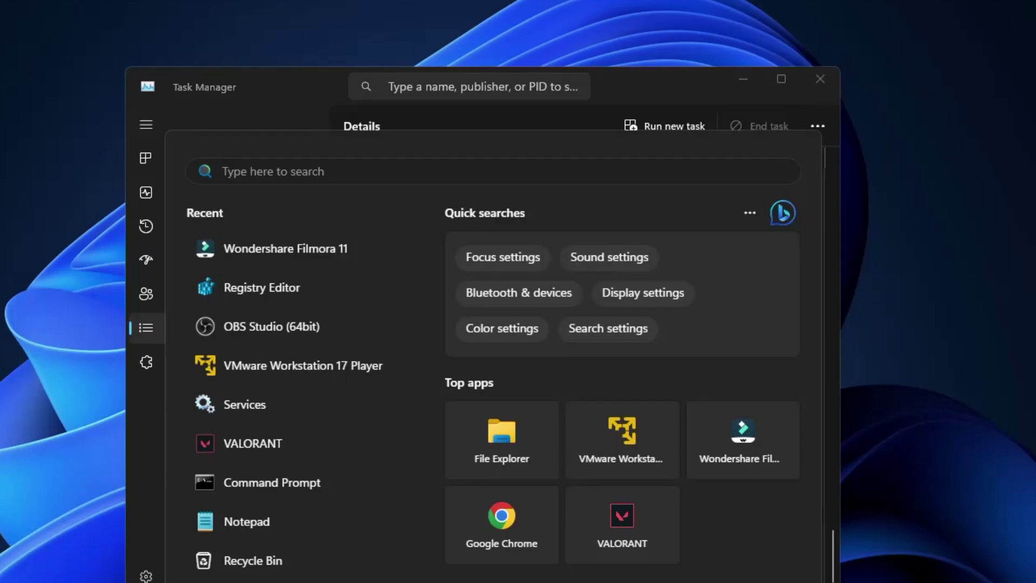
text(wor)
key(Return)
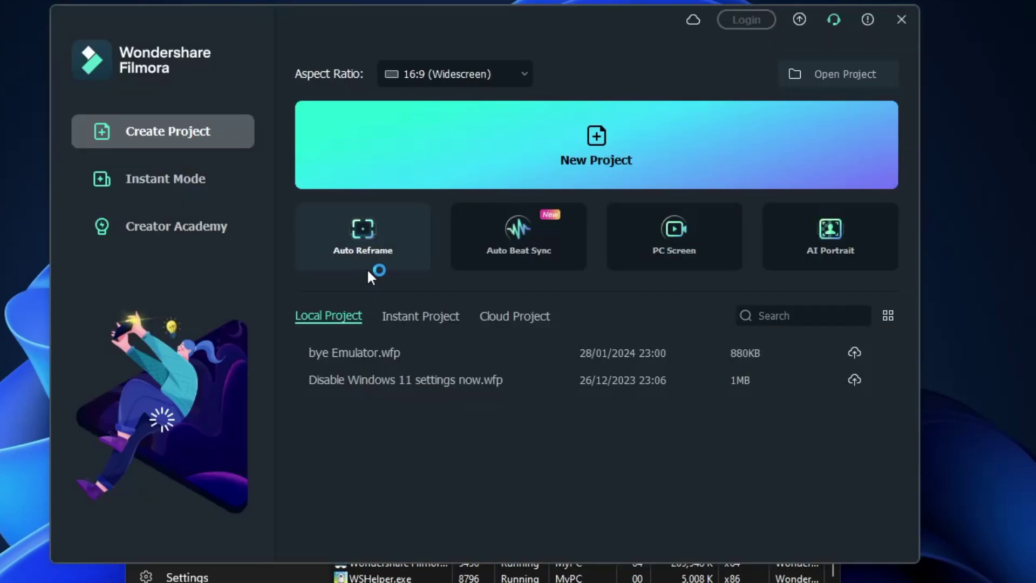
Return to Task Manager and check the priority setting of the relaunched Wondershare Filmora 11 process.
drag(578, 7, 768, 221)
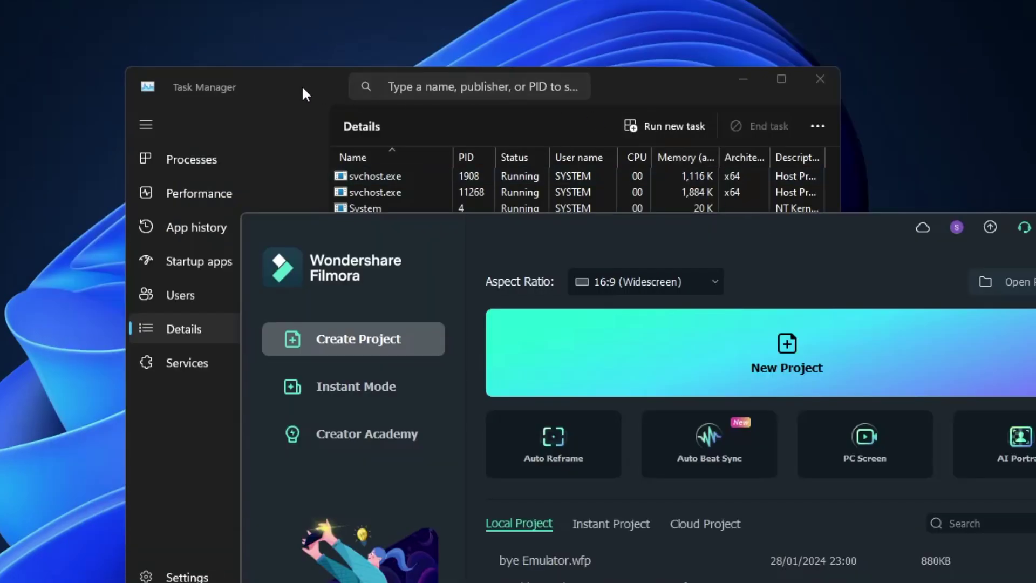
click(303, 89)
scroll(458, 253, down, 1)
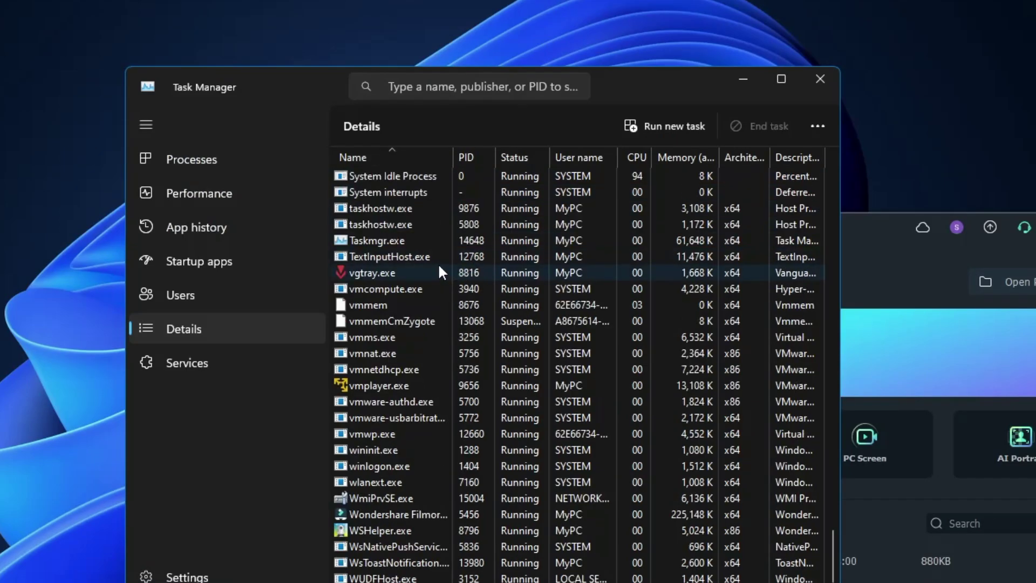
click(385, 515)
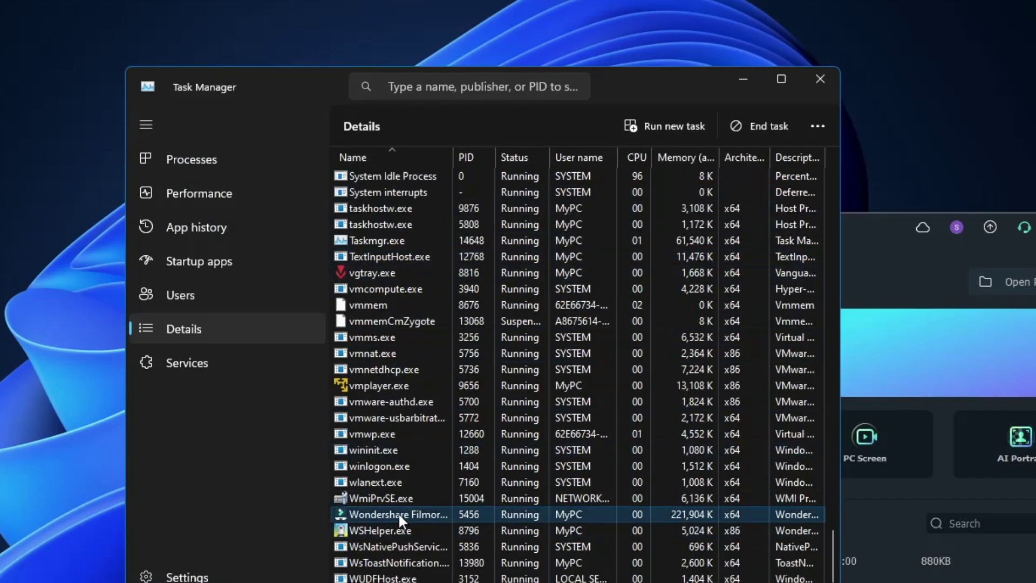
right_click(398, 513)
mouse_move(471, 339)
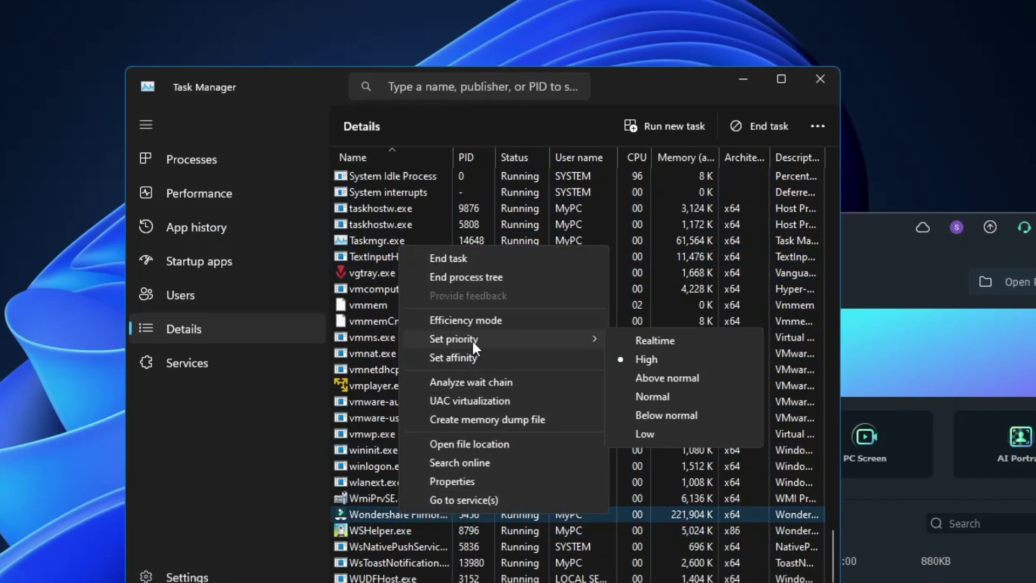